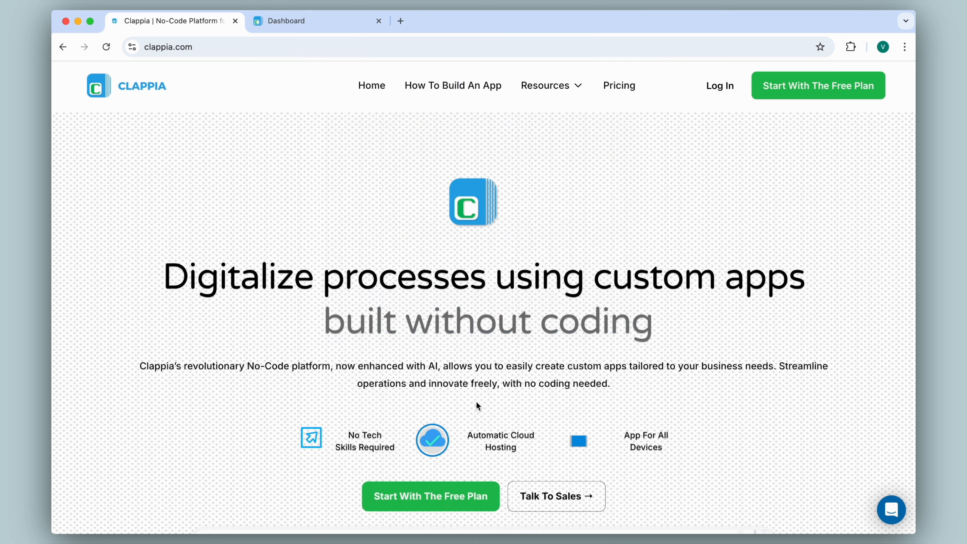
# - Switch to the Clappia dashboard and open the Order Management app in its design view
pyautogui.click(323, 24)
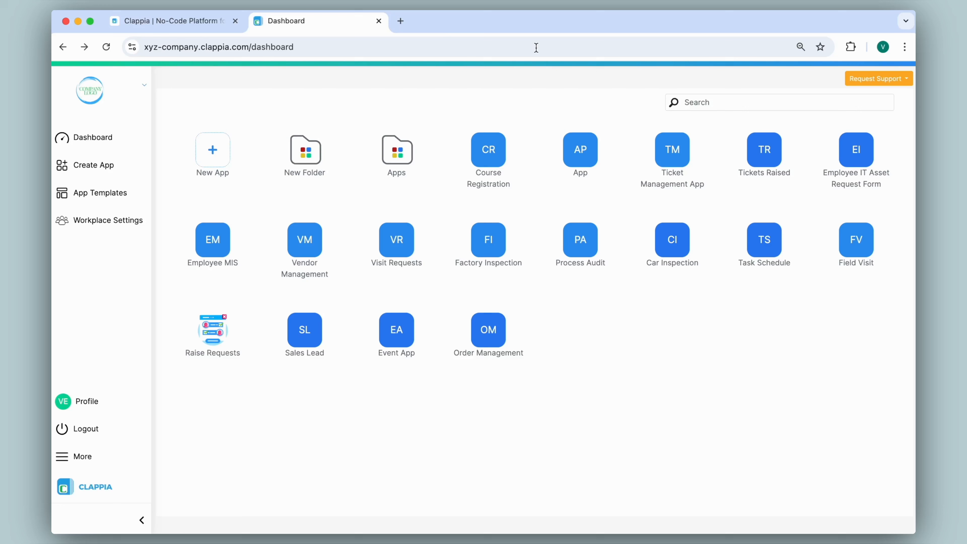
pyautogui.click(492, 329)
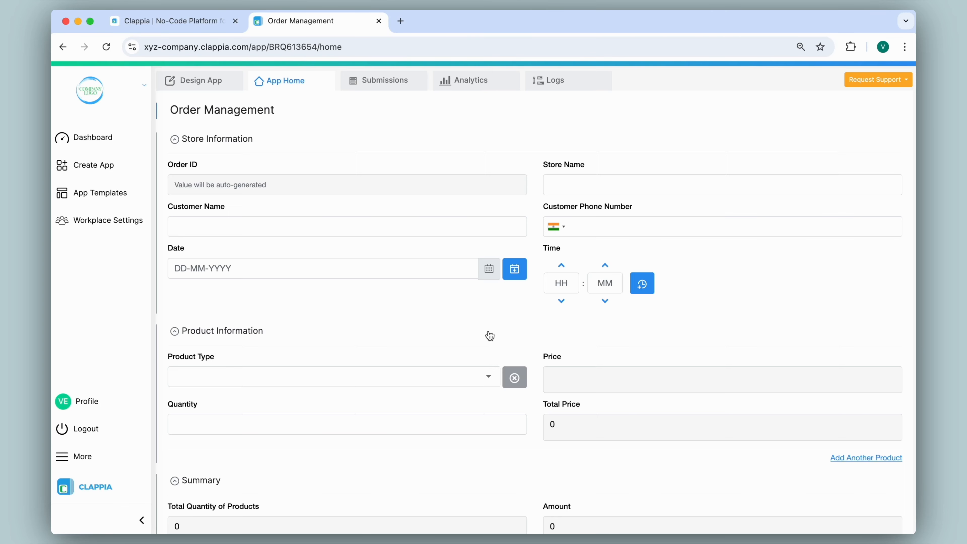
pyautogui.click(190, 81)
# - Add a new print template in the app's Print Settings configuration and open it for editing
pyautogui.click(459, 109)
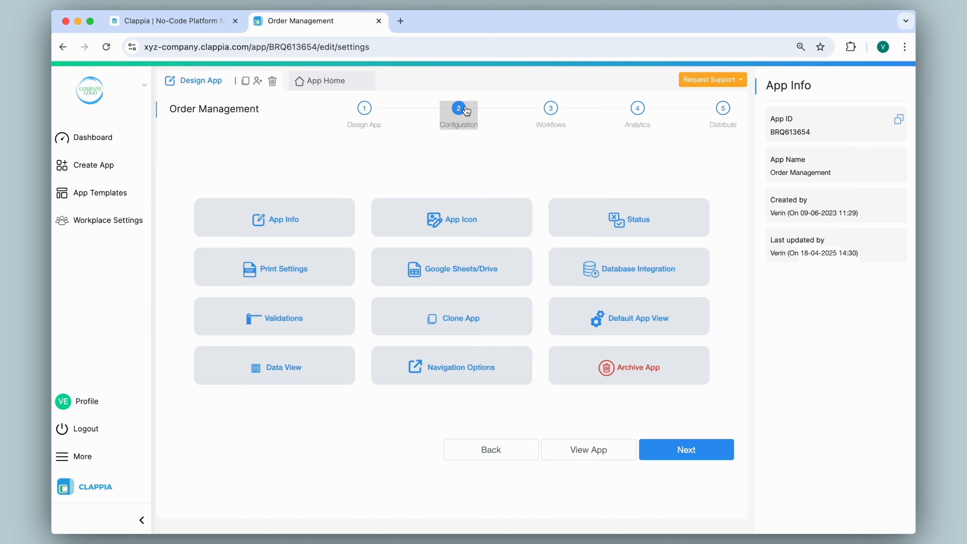
pyautogui.click(284, 271)
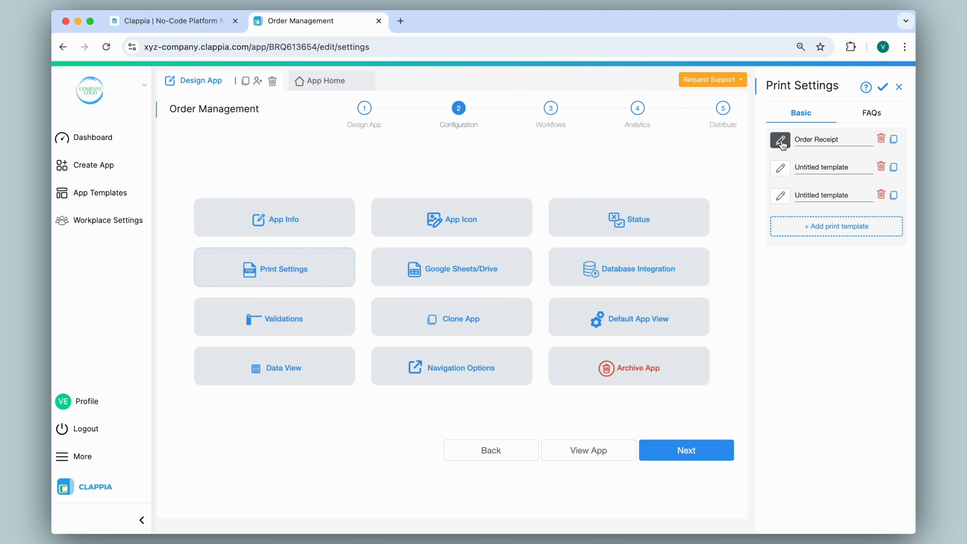
pyautogui.click(824, 226)
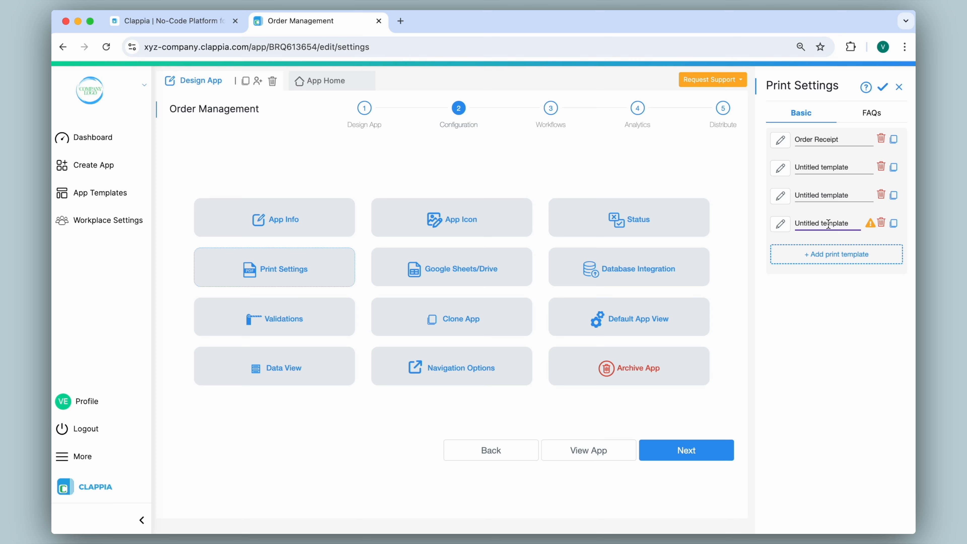
pyautogui.click(788, 226)
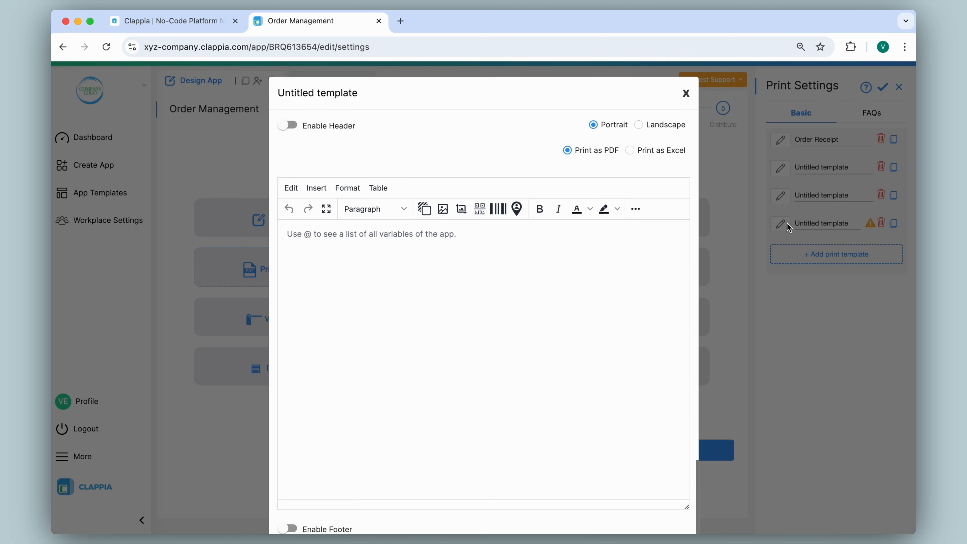
# - Duplicate the browser page, show the Order Management app's home form in the copy, and return to the template editor
pyautogui.rightClick(354, 25)
pyautogui.click(387, 98)
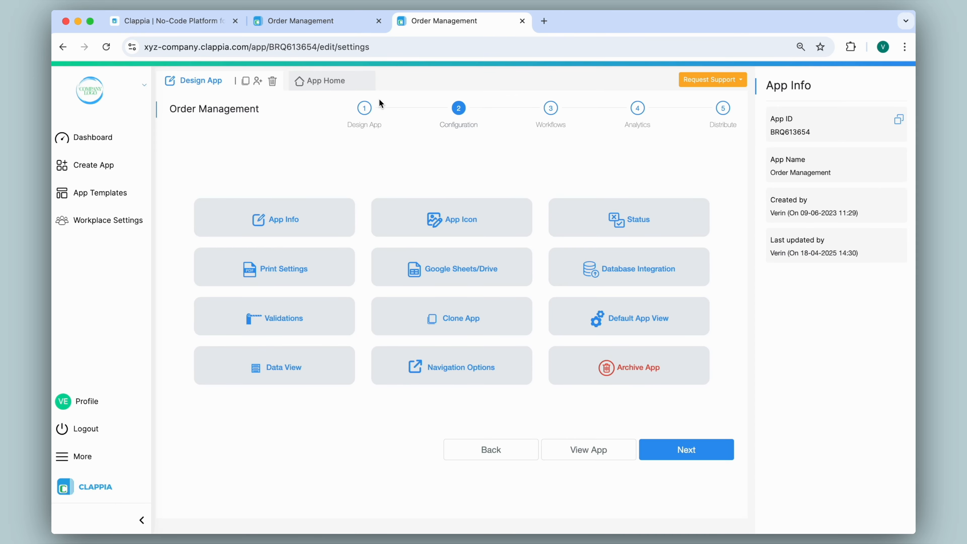
pyautogui.click(344, 86)
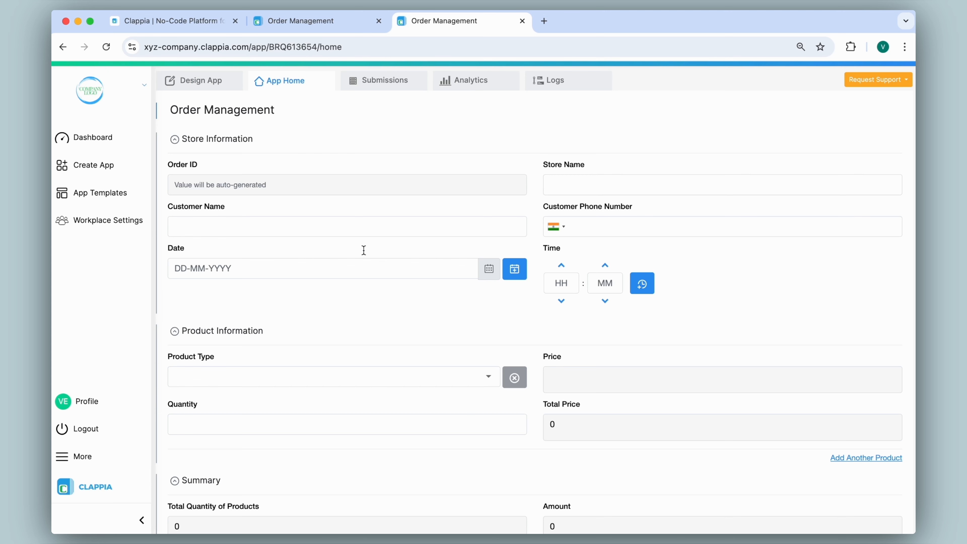
pyautogui.click(311, 20)
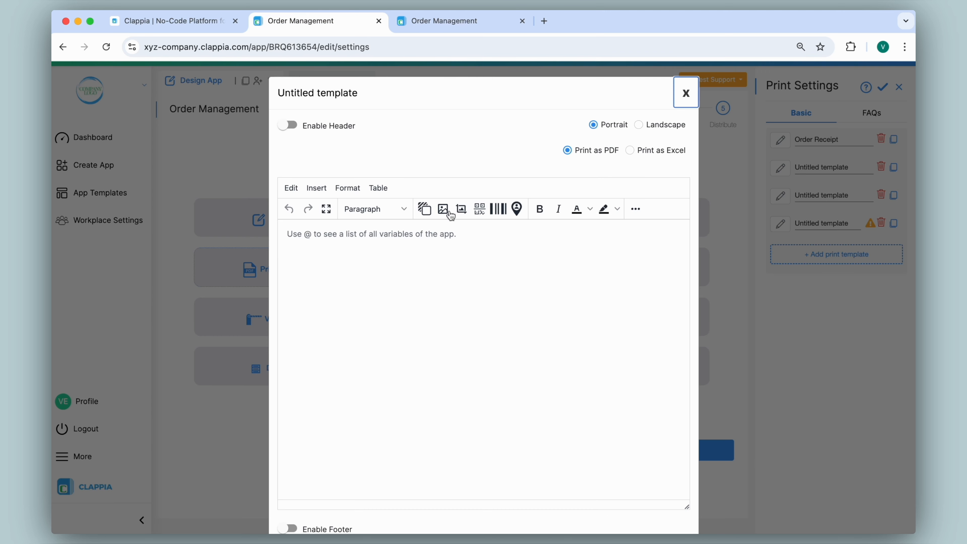
pyautogui.click(452, 240)
pyautogui.write('Order Management')
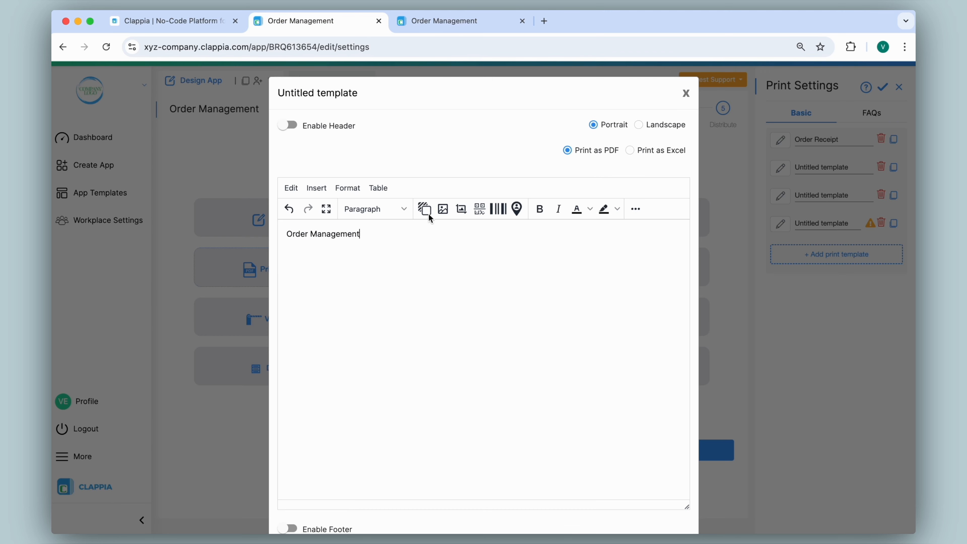
pyautogui.click(379, 187)
pyautogui.moveTo(419, 208)
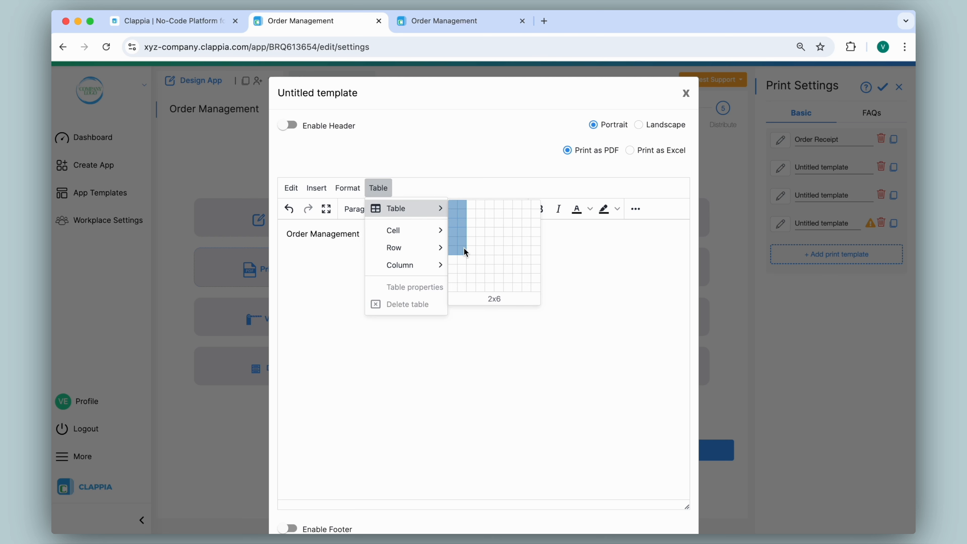
pyautogui.click(334, 270)
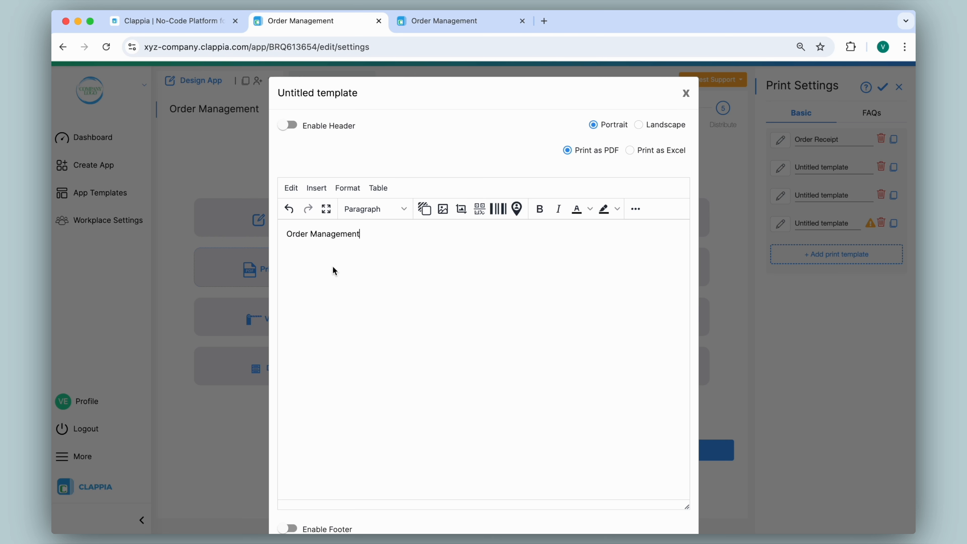
pyautogui.hotkey('ctrl', 'a')
pyautogui.press('BackSpace')
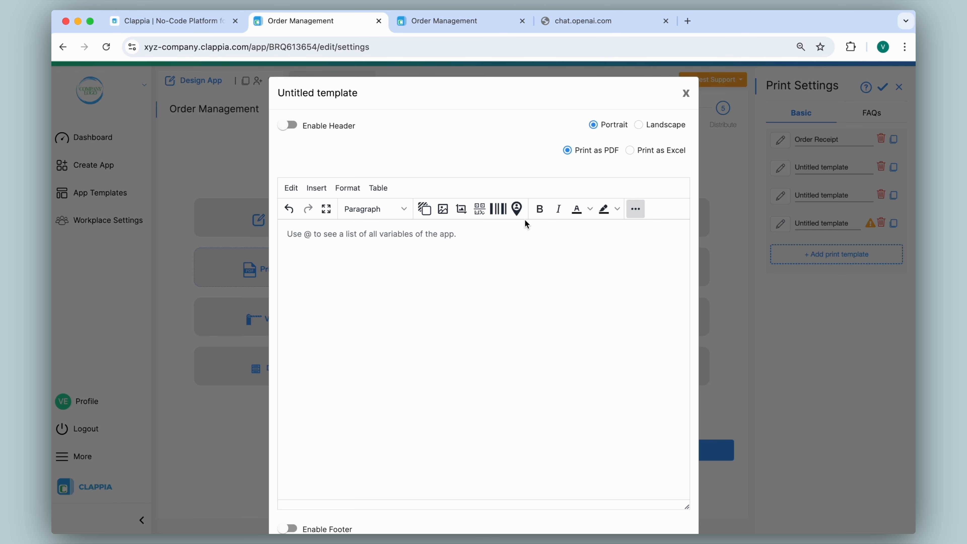
# - Show the template editor's additional tools, view its source code editor, and close it without entering code
pyautogui.click(636, 215)
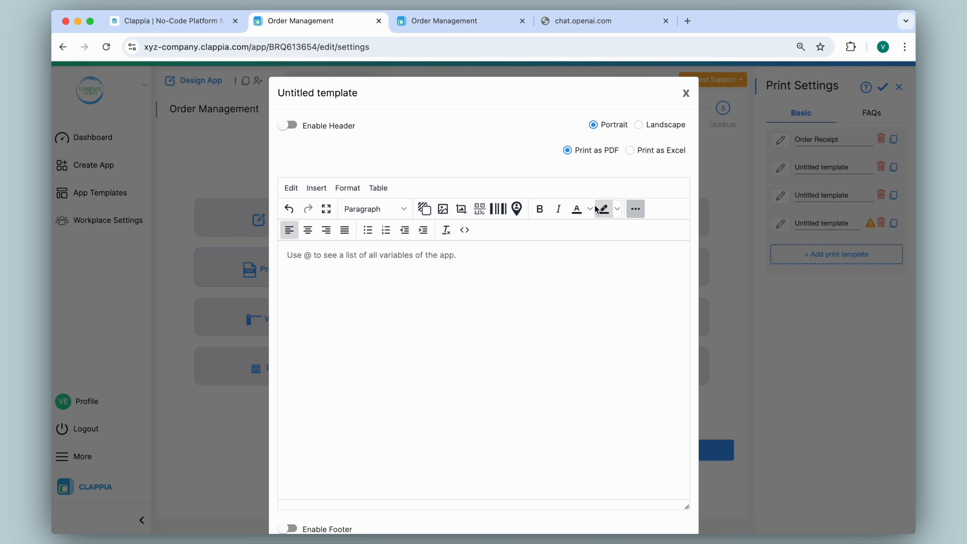
pyautogui.click(465, 229)
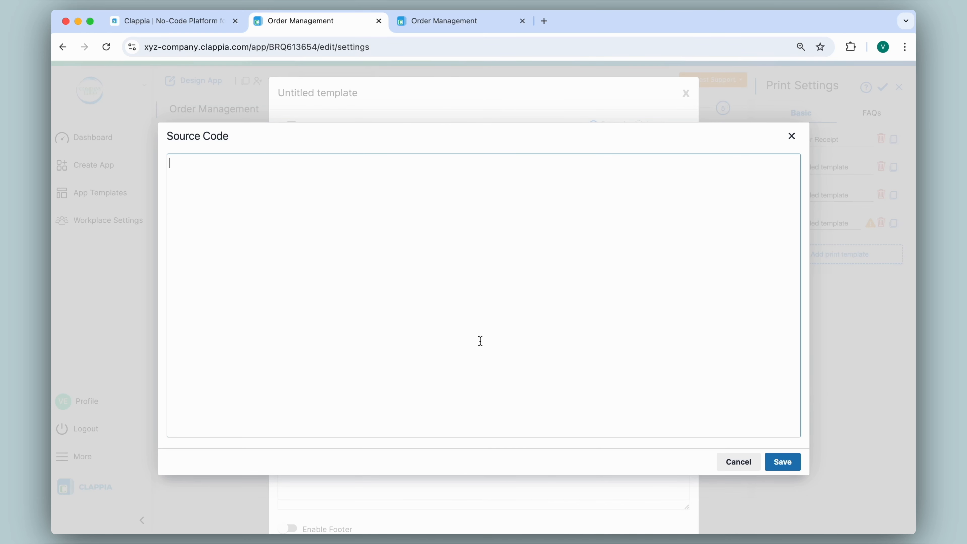
pyautogui.click(792, 136)
# - Open ChatGPT at chat.openai.com in a new browser page
pyautogui.click(544, 21)
pyautogui.write('chat.openai.com')
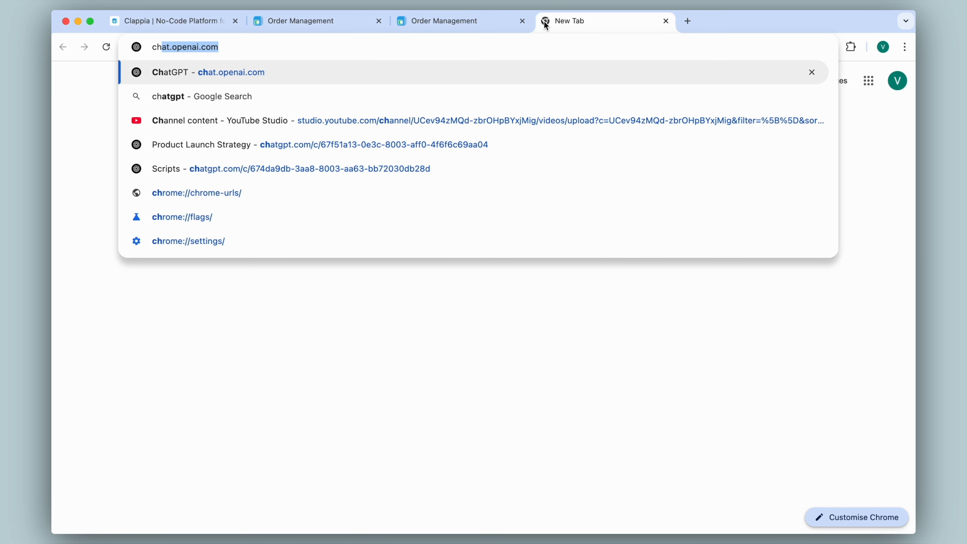
pyautogui.press('Return')
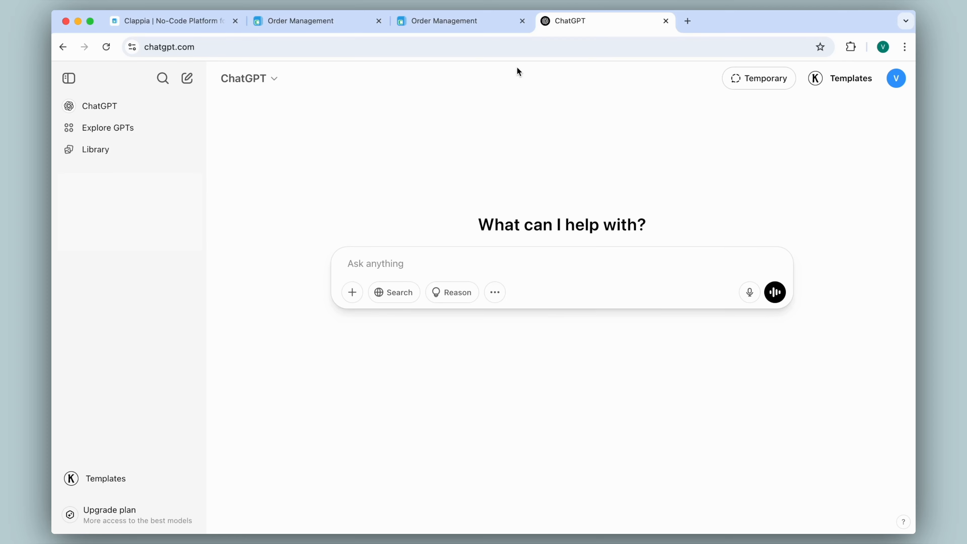
# - Take a screenshot of the Order Management form and attach it to a new ChatGPT message
pyautogui.click(449, 27)
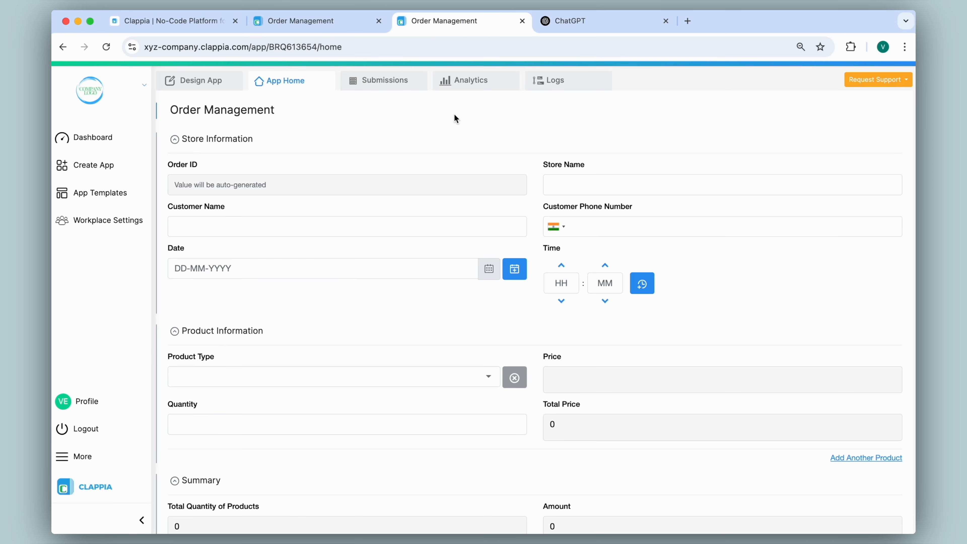
pyautogui.scroll(-2, 454, 119)
pyautogui.press('super+shift+4')
pyautogui.moveTo(162, 70); pyautogui.dragTo(914, 533)
pyautogui.click(568, 26)
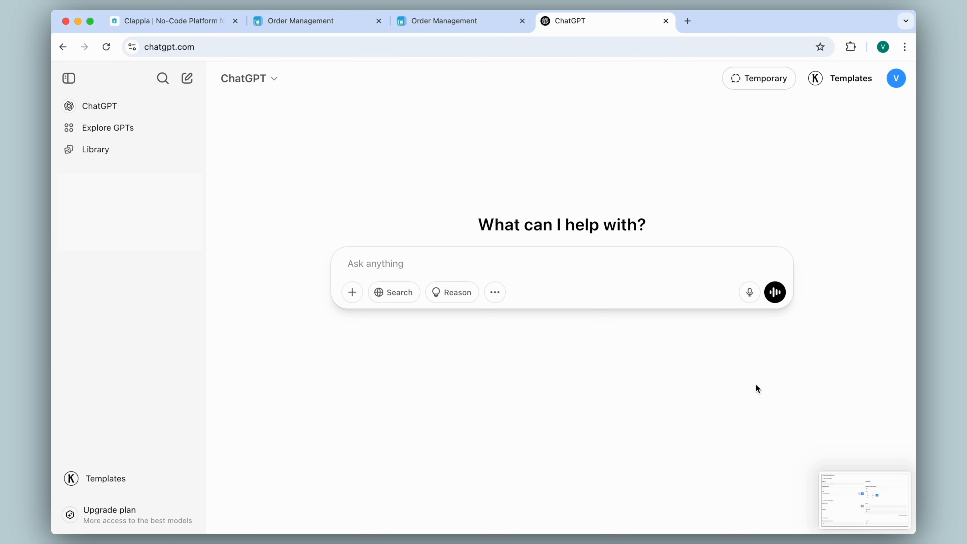
pyautogui.moveTo(859, 501); pyautogui.dragTo(416, 253)
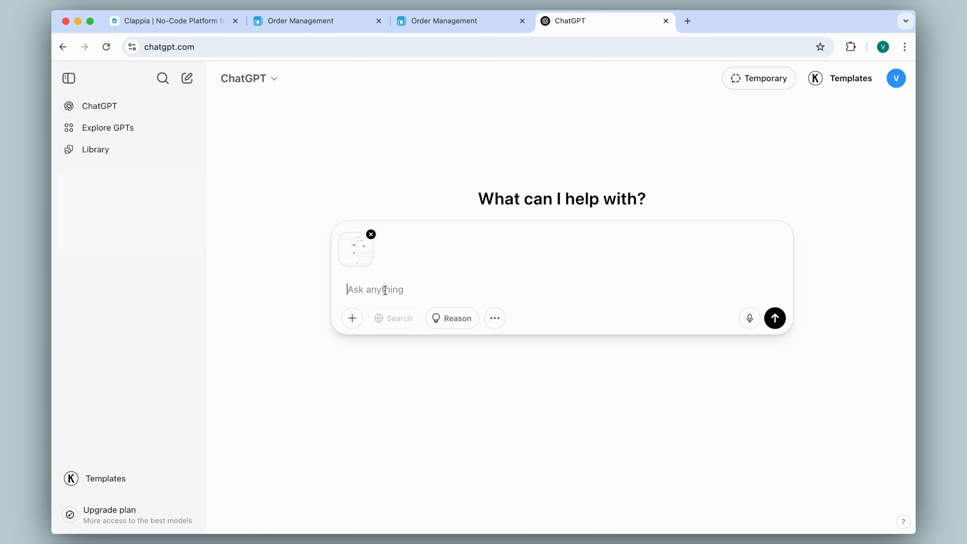
# - Ask ChatGPT for an inline-styled HTML template for Clappia Print Settings with a page border, light blue table backgrounds, white cells, section headers and five products
pyautogui.write('Give me an HTML template that works in Clappia Print Settings. It must have a visible page border and light blue background for every table, but table cells should be white. The table background only acts as a highlight around the table outer corners. Separate title and sections with horizontal lines and give appropriate section headers. The design should show up properly in PDFs. Use the fields from the image to generate a report template. Note: there are 5 products to be listed under product information. Restriction: use inline style for each element including the page border.')
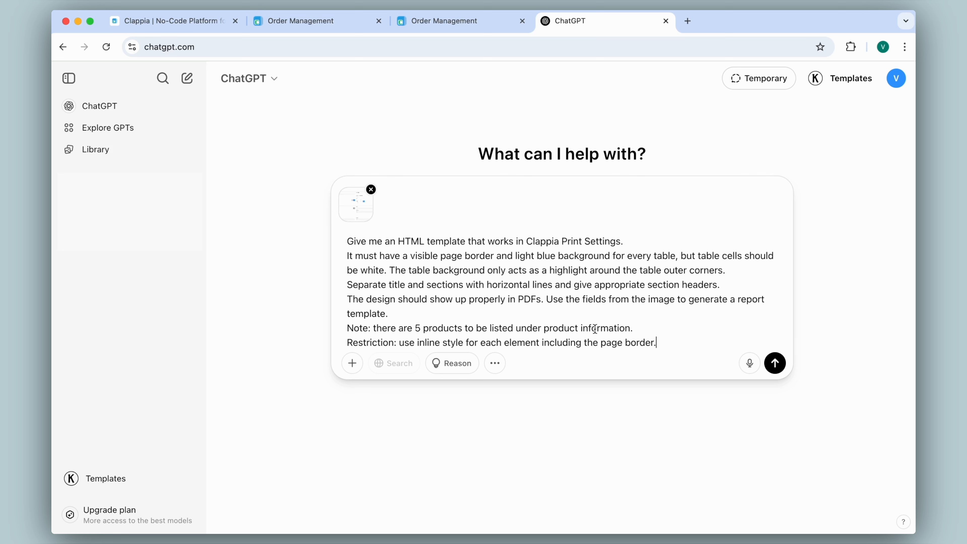
pyautogui.click(440, 22)
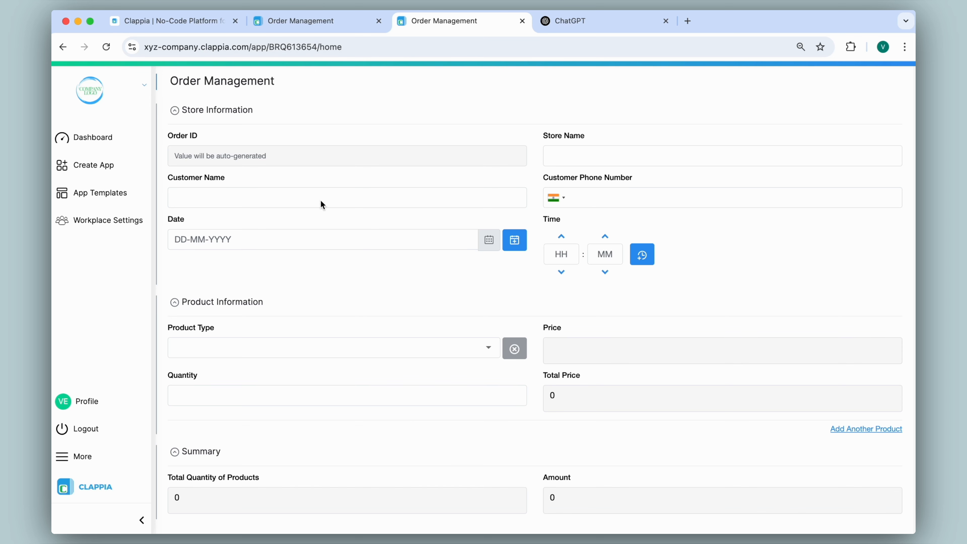
pyautogui.click(566, 28)
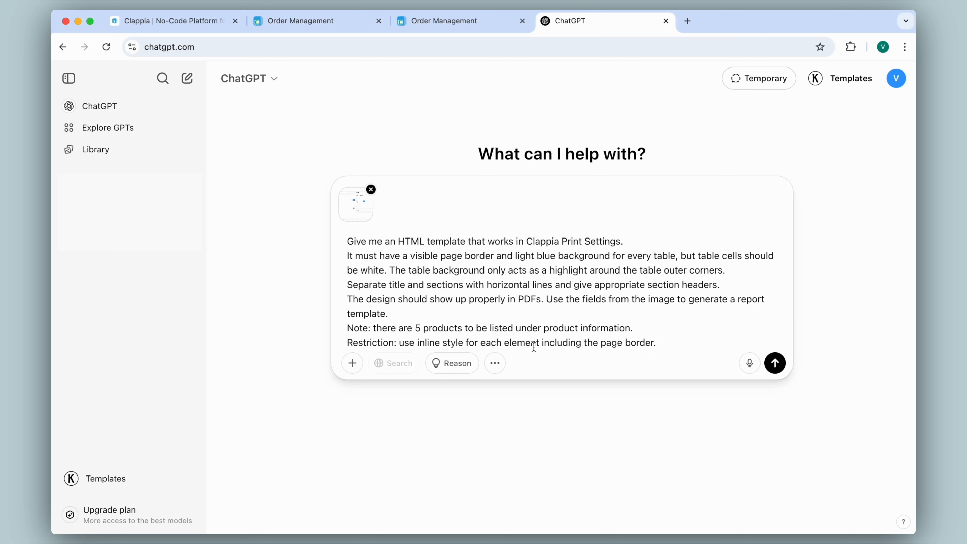
pyautogui.moveTo(397, 341); pyautogui.dragTo(535, 336)
pyautogui.click(679, 342)
pyautogui.click(775, 363)
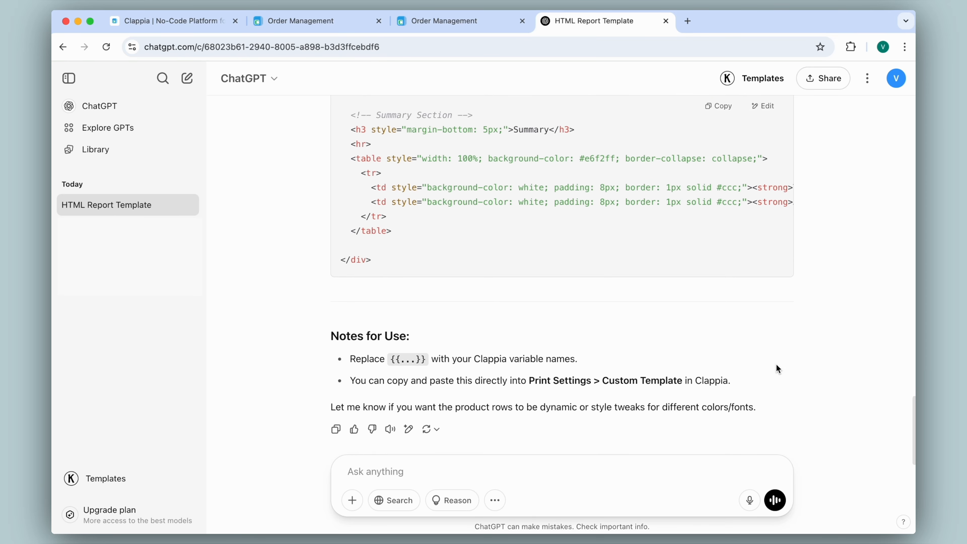
# - Copy the generated HTML from ChatGPT, paste it into the Clappia print template's source code, and save it
pyautogui.scroll(15, 776, 365)
pyautogui.click(719, 273)
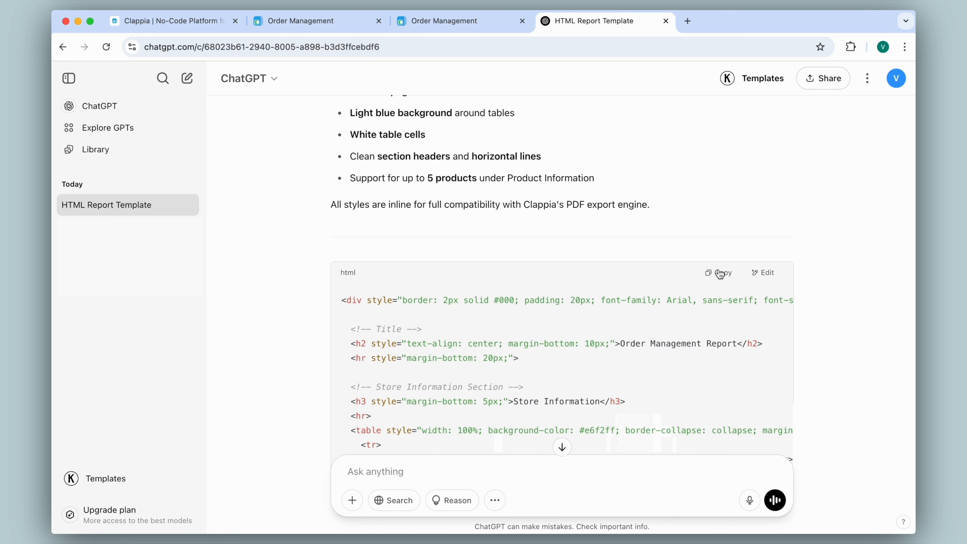
pyautogui.click(339, 26)
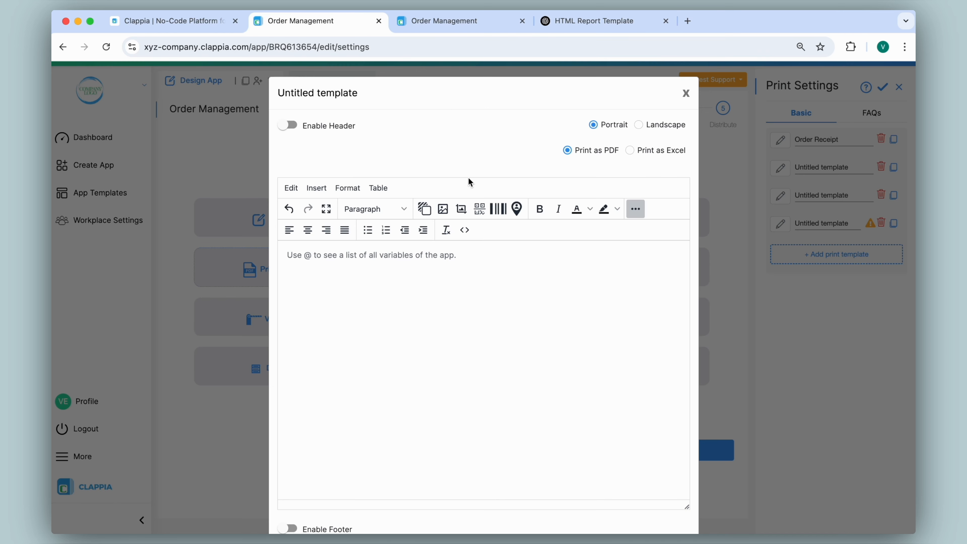
pyautogui.click(464, 230)
pyautogui.hotkey('ctrl', 'v')
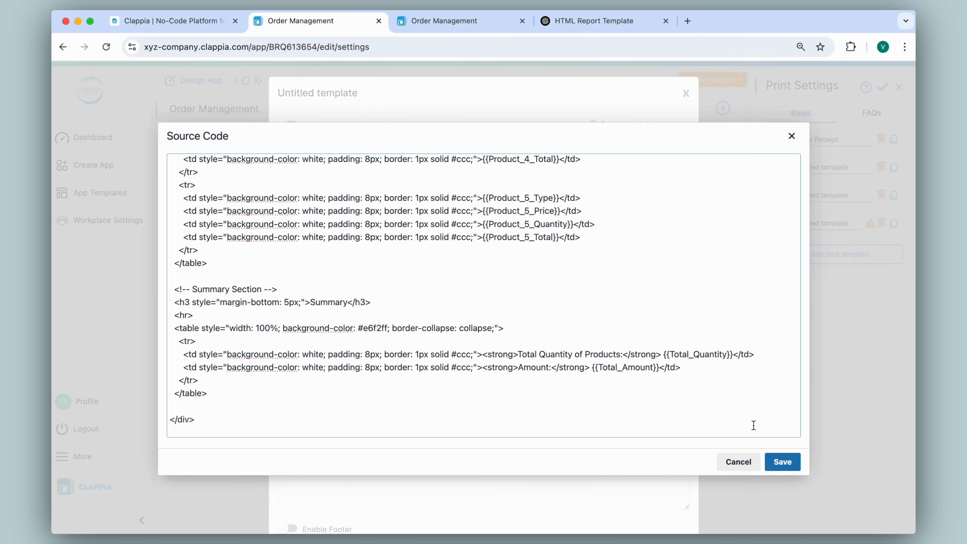
pyautogui.click(784, 462)
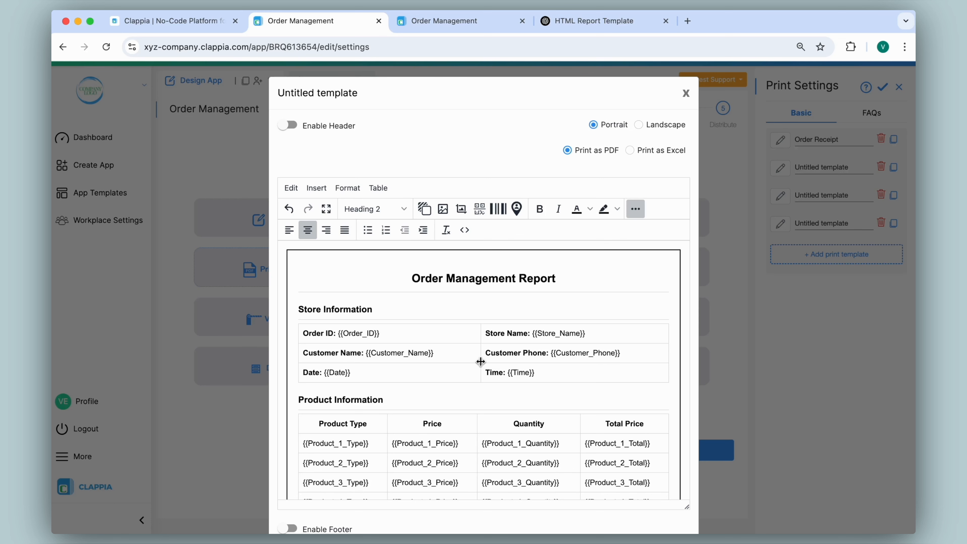
# - Write a follow-up in ChatGPT: "Modify the above code to include the light blue background only. It is missing from the generation."
pyautogui.click(592, 23)
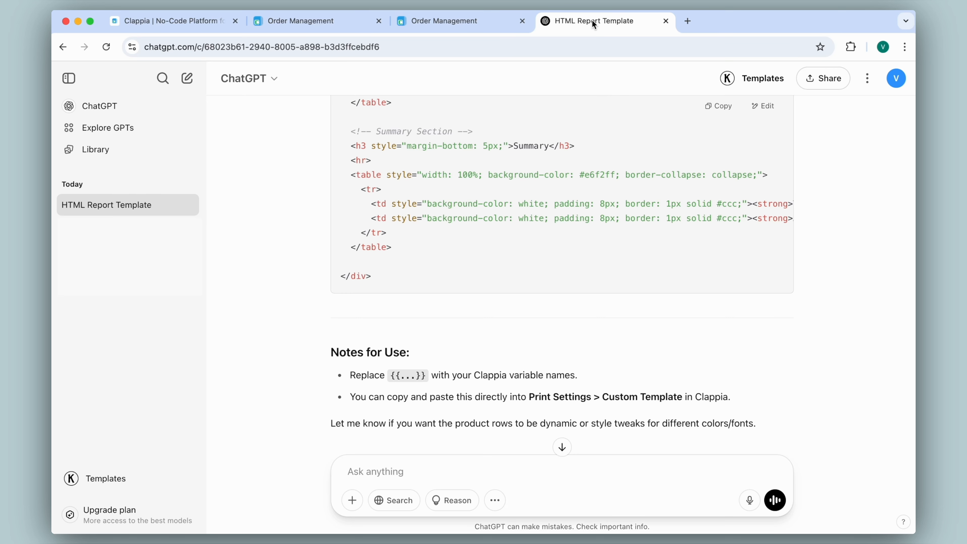
pyautogui.click(421, 459)
pyautogui.write('Mod')
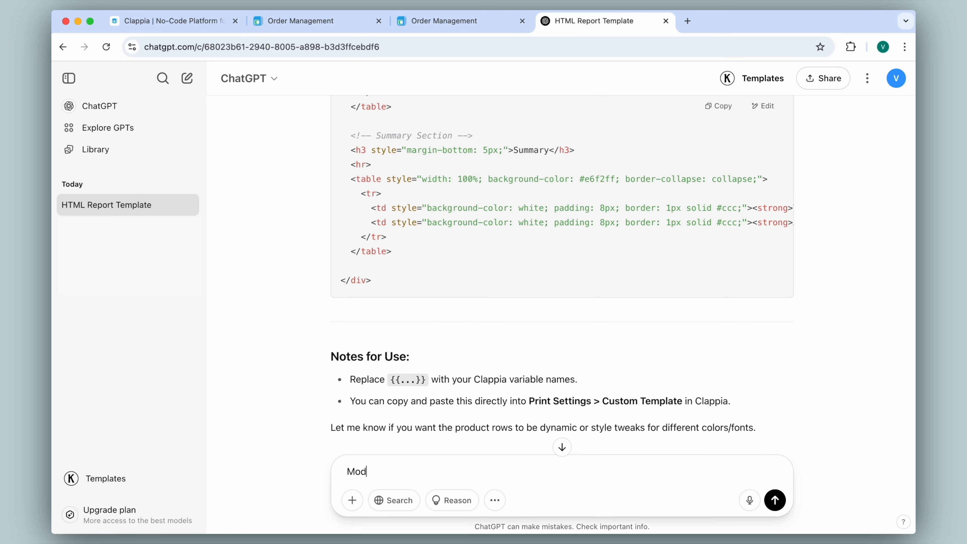
pyautogui.write('ify the above code to include the light blue background only. It is missing from the generation.')
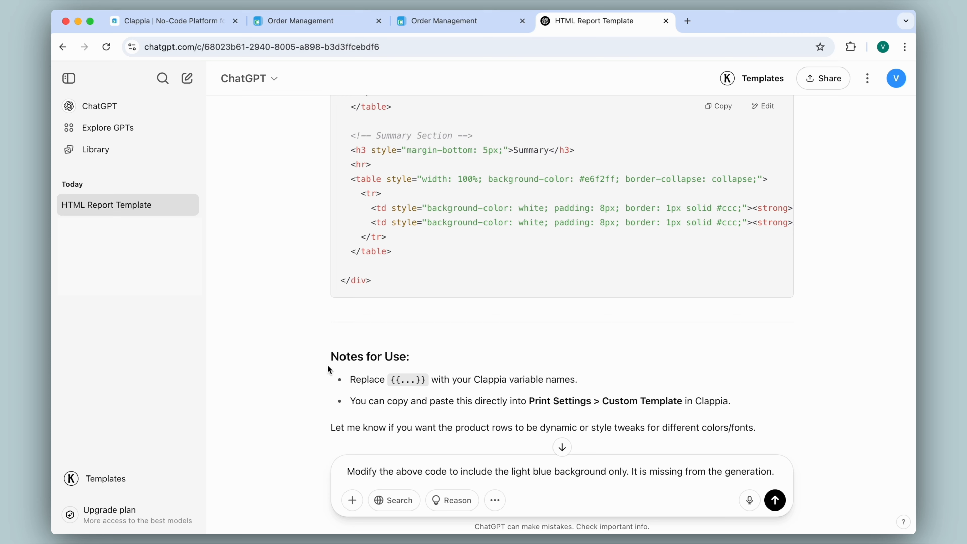
# - Capture a screenshot of the rendered print template, attach it to the drafted ChatGPT follow-up, and send the message
pyautogui.click(284, 27)
pyautogui.press('super+shift+4')
pyautogui.moveTo(283, 246); pyautogui.dragTo(676, 513)
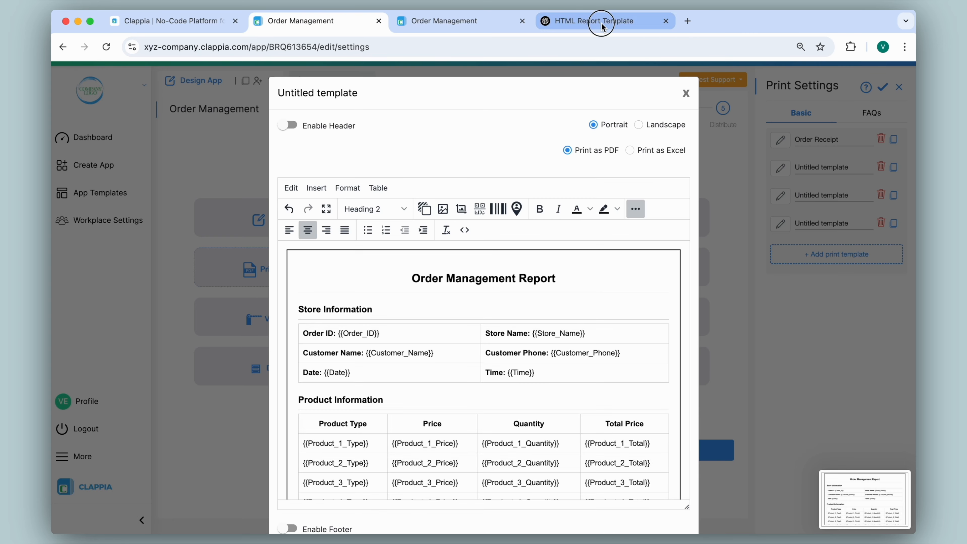
pyautogui.click(600, 19)
pyautogui.moveTo(834, 484); pyautogui.dragTo(572, 472)
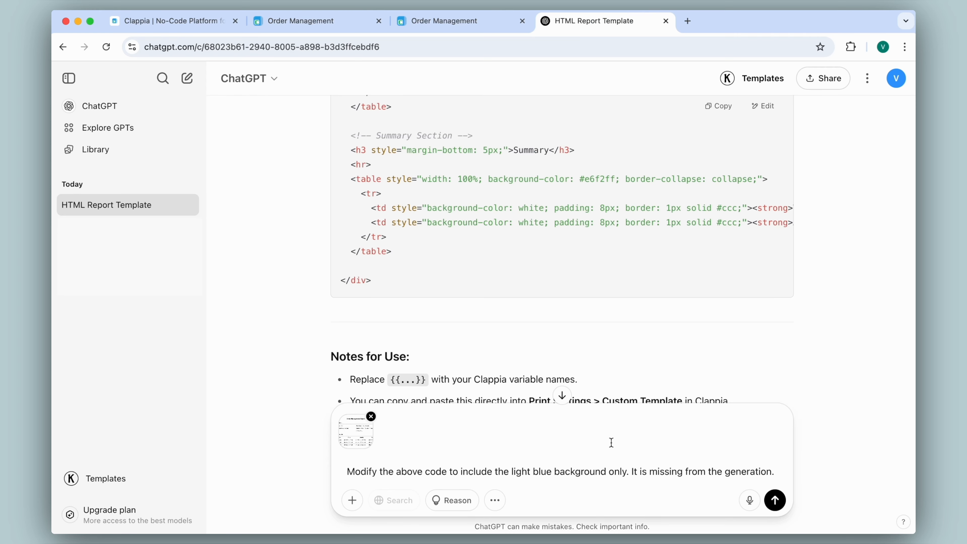
pyautogui.click(774, 495)
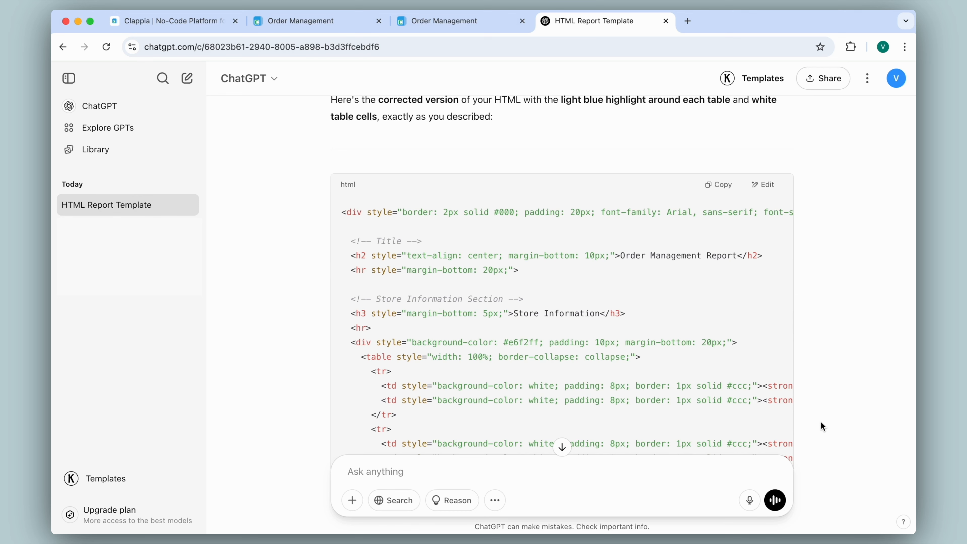
# - Copy the corrected HTML from ChatGPT, replace the Clappia print template's entire source code with it, and save the code
pyautogui.click(718, 184)
pyautogui.click(311, 22)
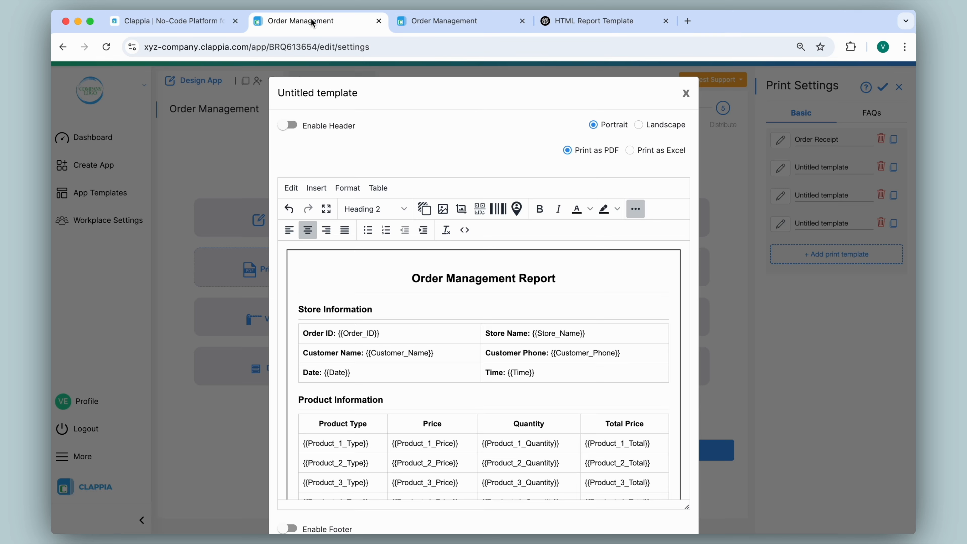
pyautogui.click(468, 233)
pyautogui.doubleClick(469, 230)
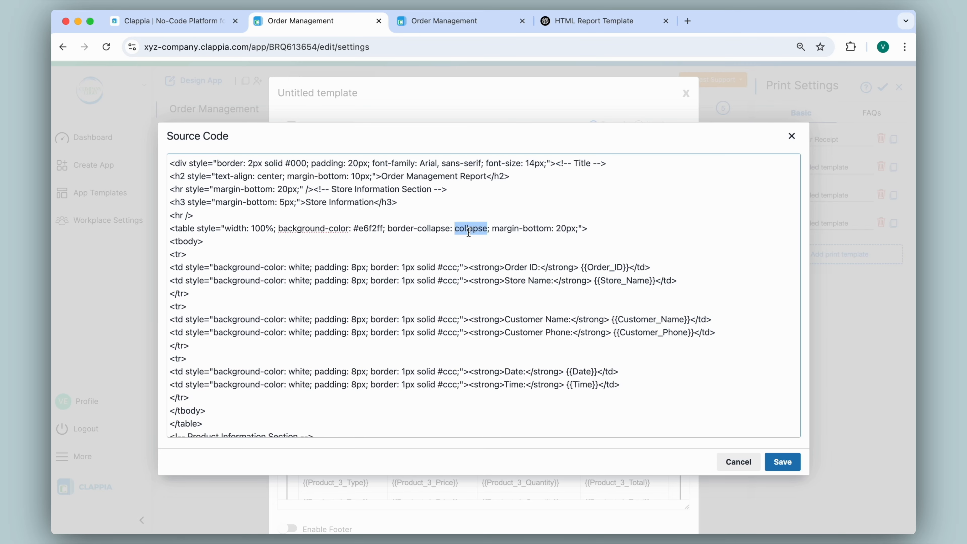
pyautogui.press('super+a')
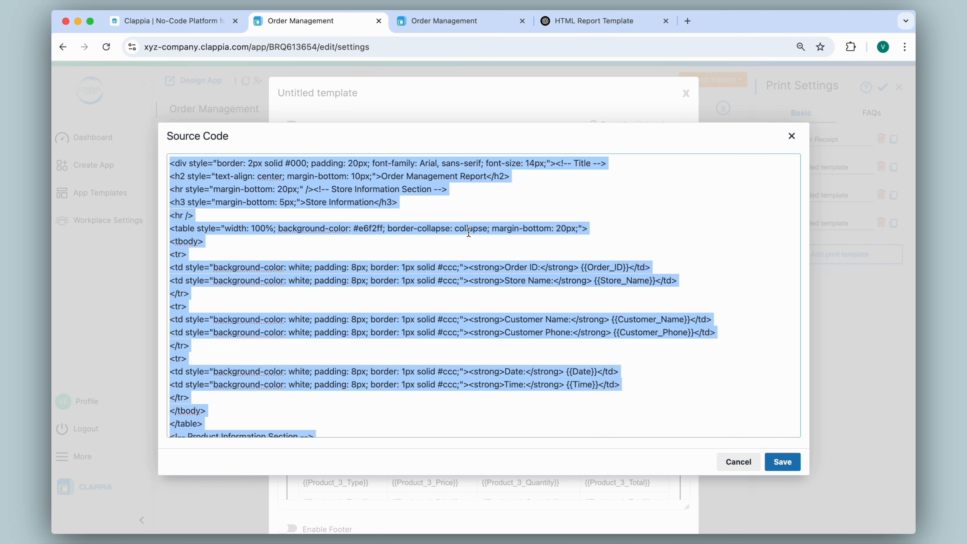
pyautogui.press('super+v')
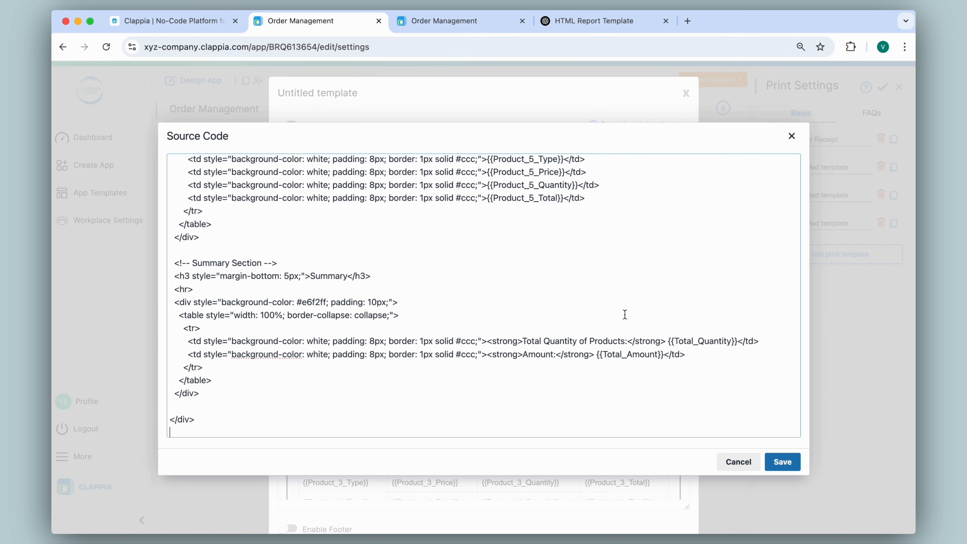
pyautogui.click(787, 462)
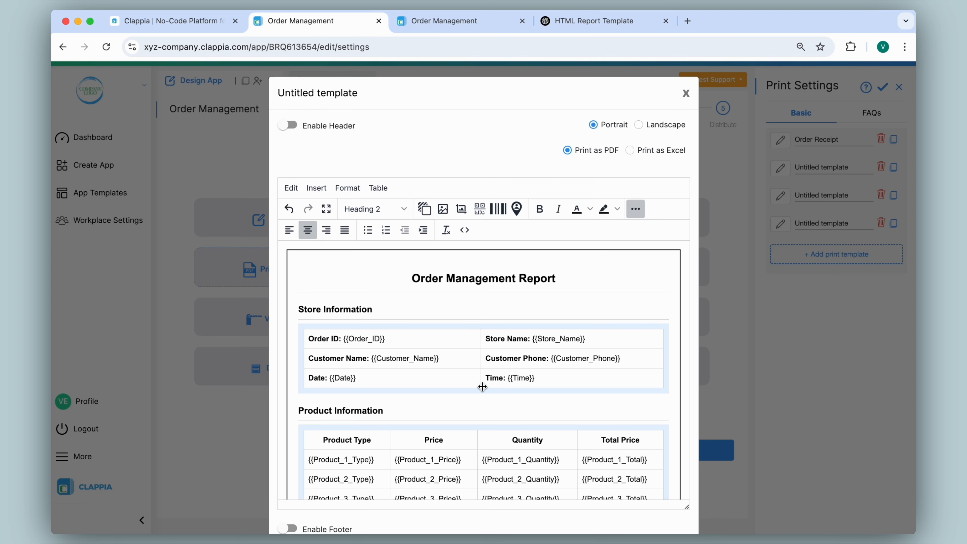
# - Replace the Total Quantity of Products placeholder in the Summary table with the {total_quan} variable, and save and close the template
pyautogui.scroll(-5, 483, 387)
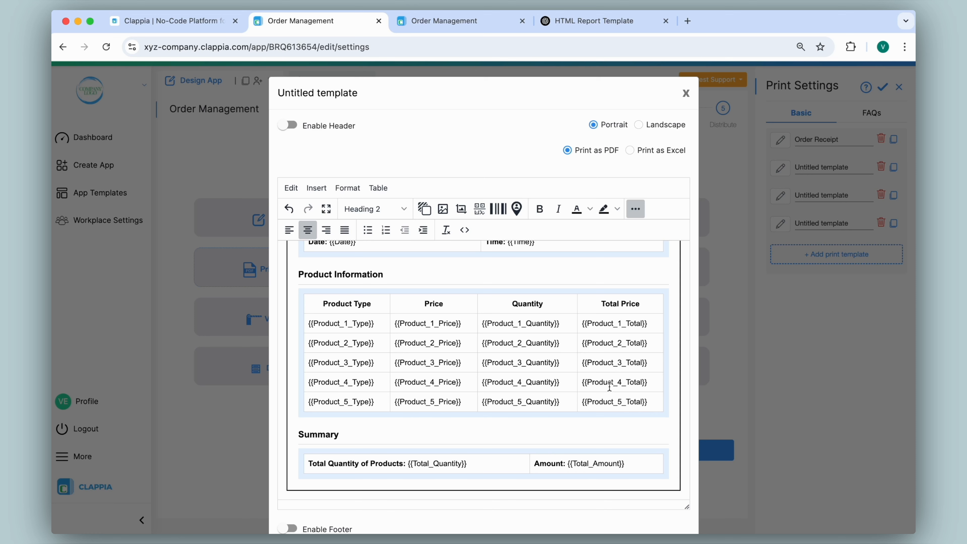
pyautogui.moveTo(469, 463); pyautogui.dragTo(407, 464)
pyautogui.write('@')
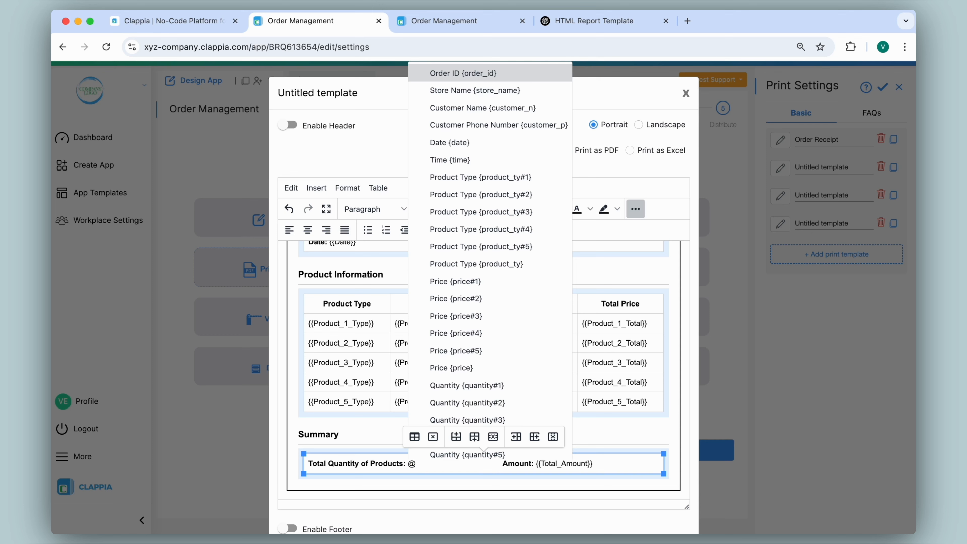
pyautogui.write('total')
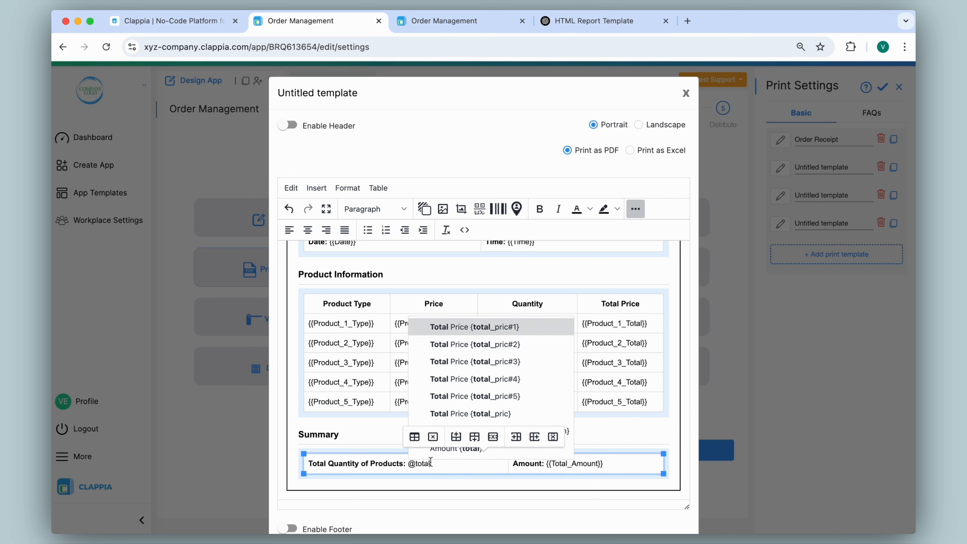
pyautogui.click(567, 431)
pyautogui.click(511, 509)
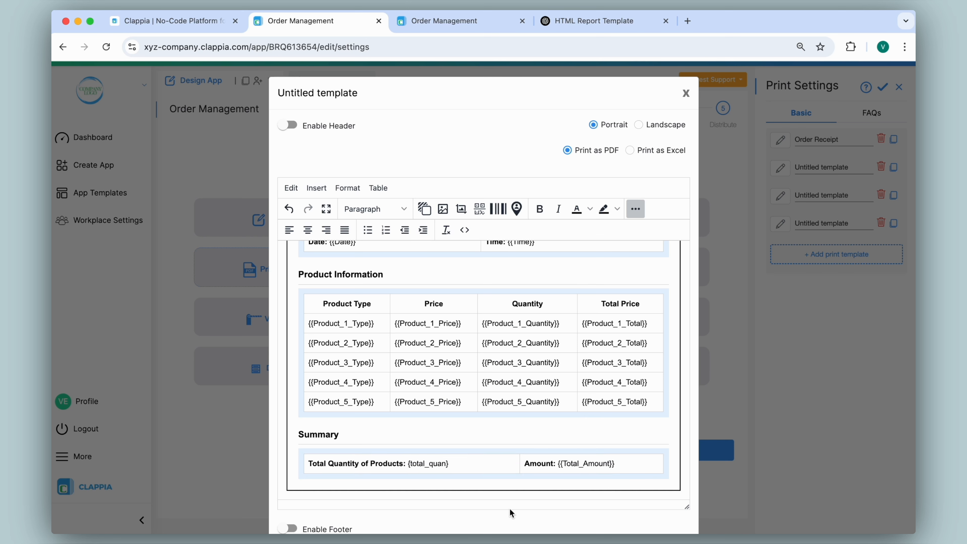
pyautogui.scroll(-3, 509, 508)
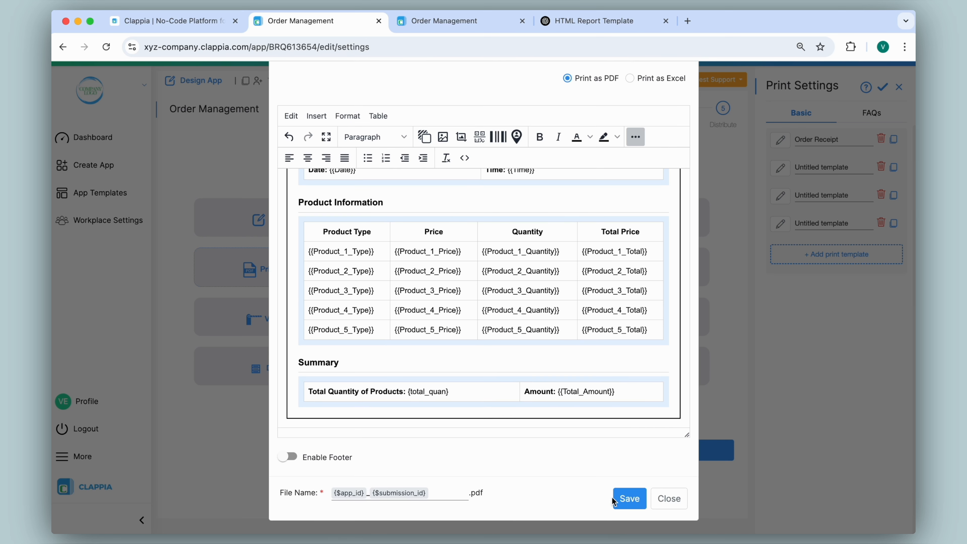
pyautogui.click(625, 502)
pyautogui.click(665, 500)
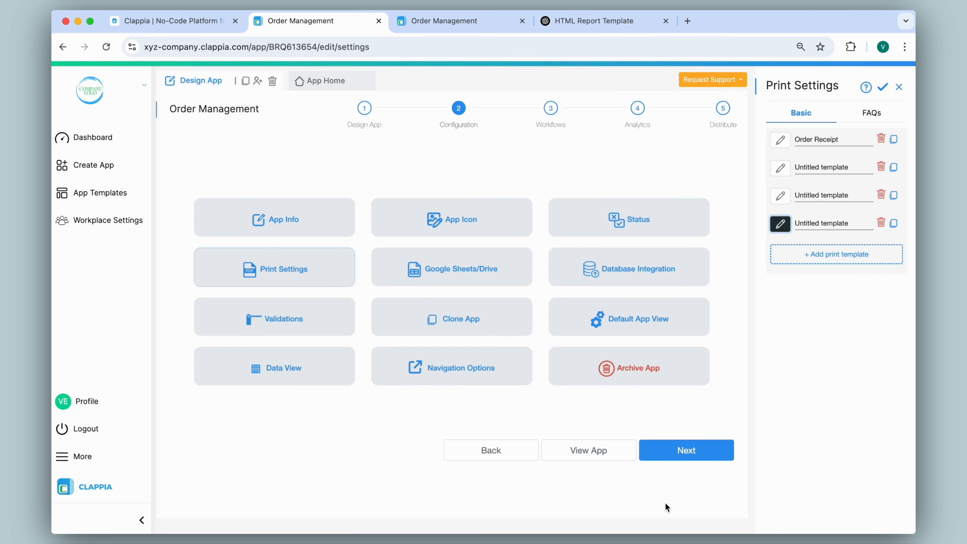
# - Review the Order Receipt print template's layout and its source code, and close it without making changes
pyautogui.click(779, 142)
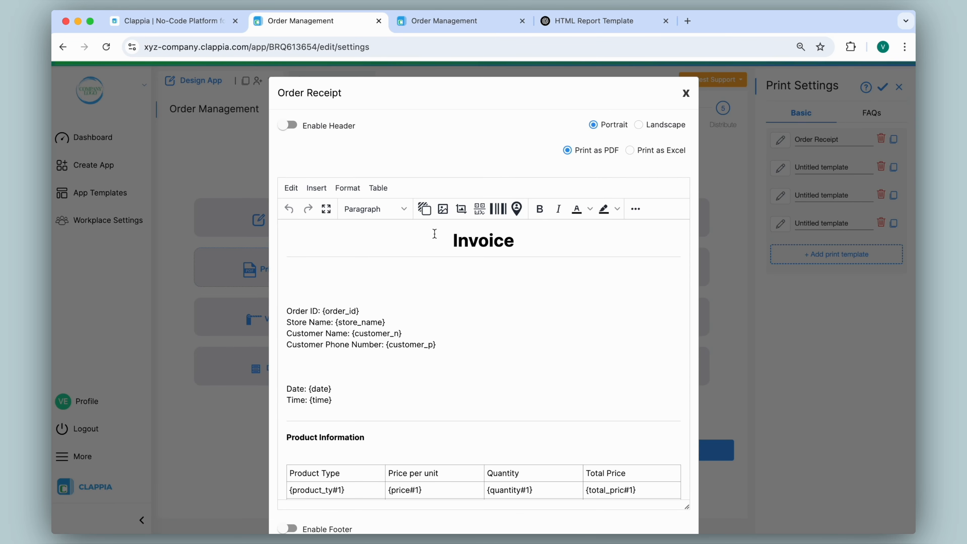
pyautogui.scroll(-3, 377, 387)
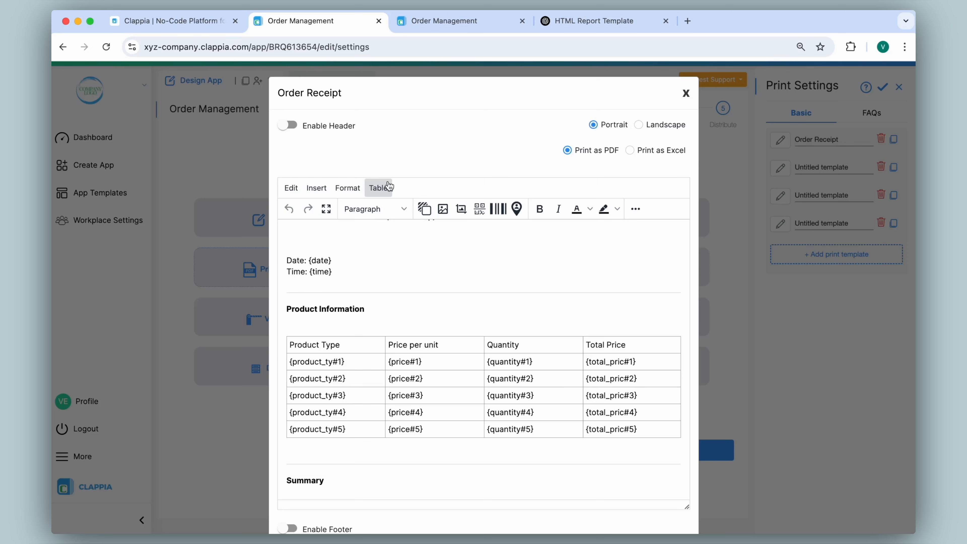
pyautogui.click(635, 208)
pyautogui.click(470, 230)
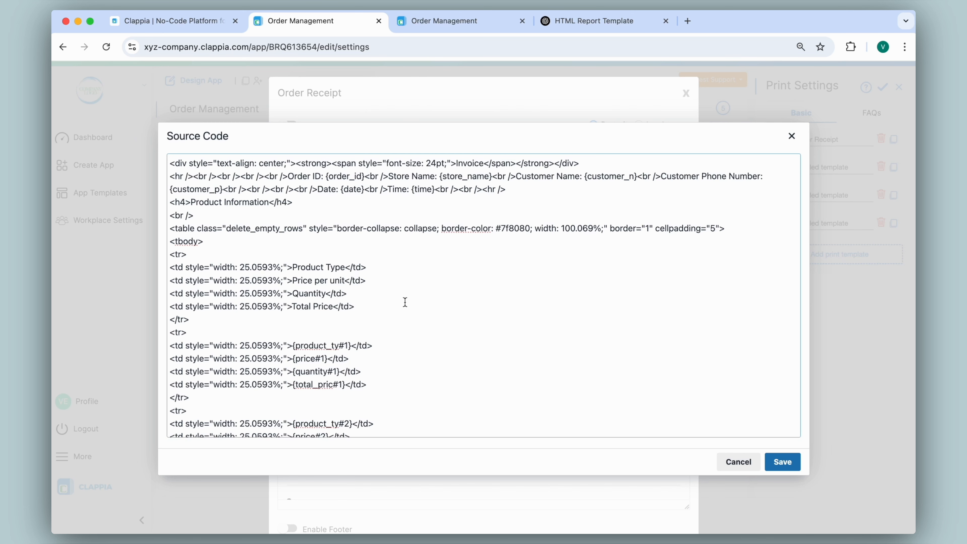
pyautogui.click(792, 136)
pyautogui.click(687, 93)
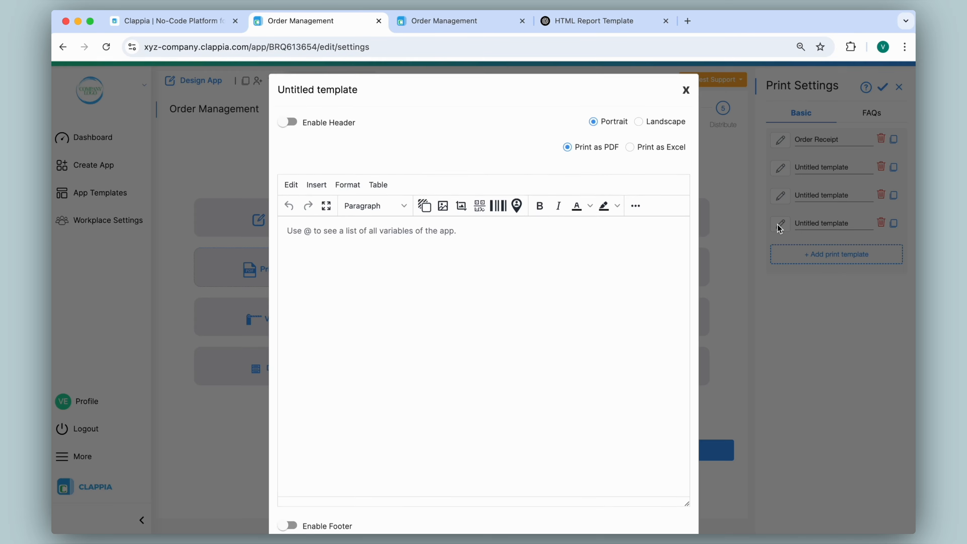
# - Reopen the last untitled print template and replace its Order ID placeholder with the {order_id} app variable
pyautogui.click(780, 224)
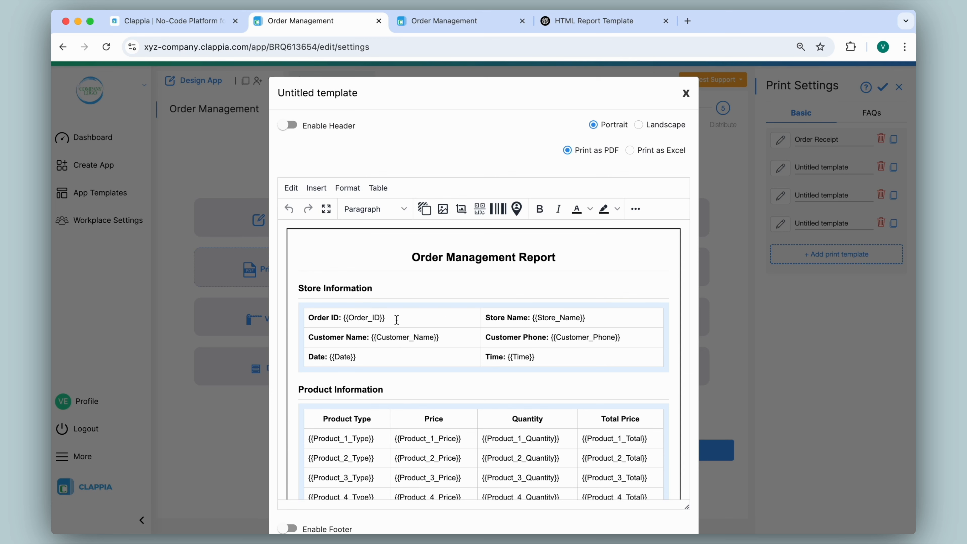
pyautogui.moveTo(396, 320); pyautogui.dragTo(343, 318)
pyautogui.write('@order')
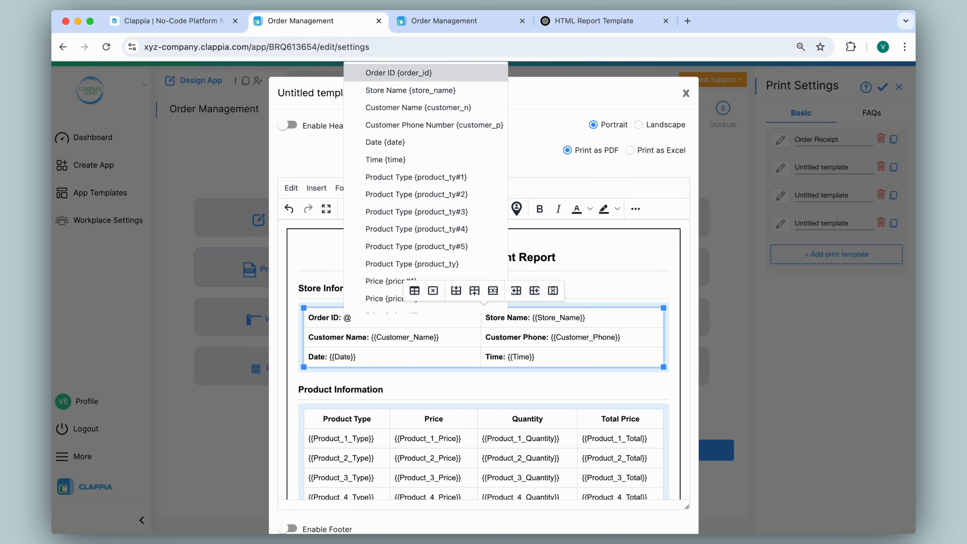
pyautogui.click(371, 330)
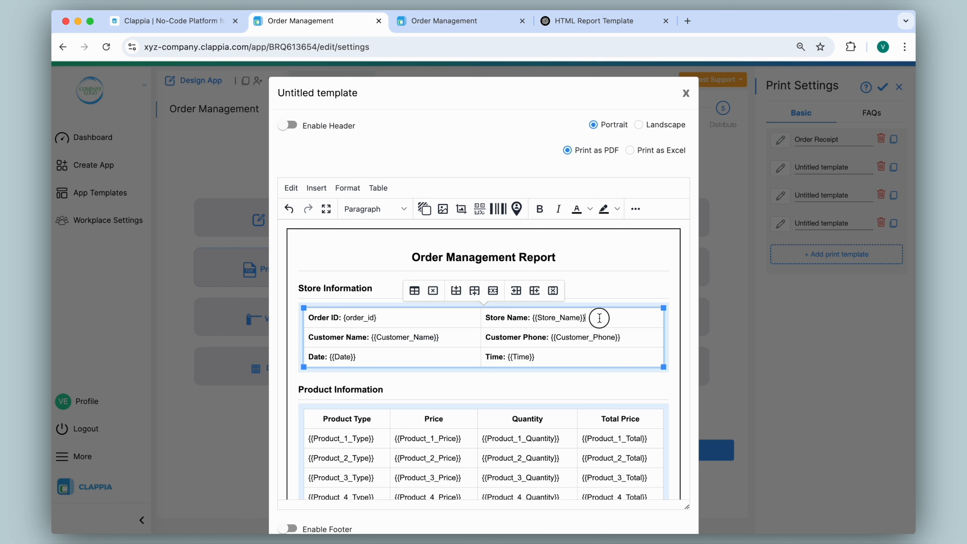
# - Replace the template's remaining placeholders with the matching app variables, including {total} for Amount, and save and close the template
pyautogui.moveTo(599, 318); pyautogui.dragTo(539, 317)
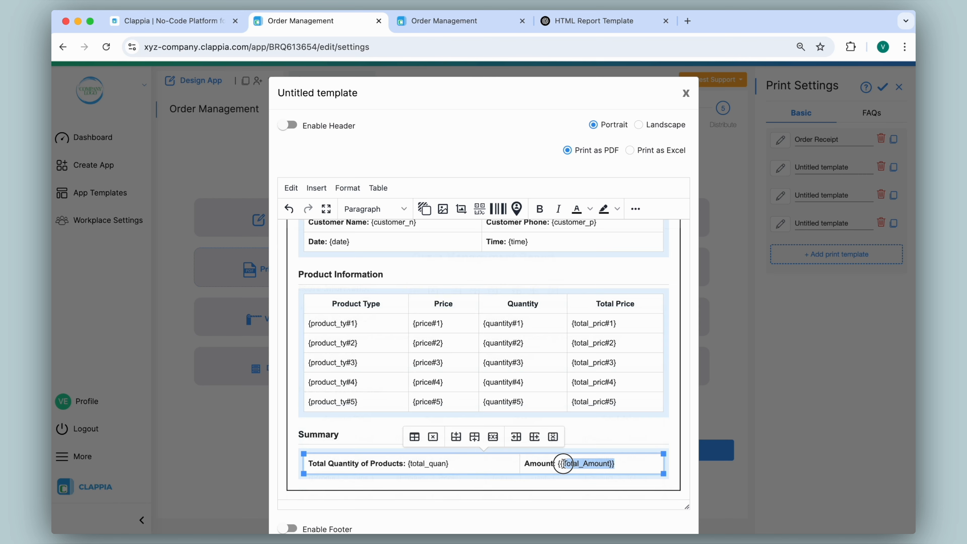
pyautogui.write('@amo')
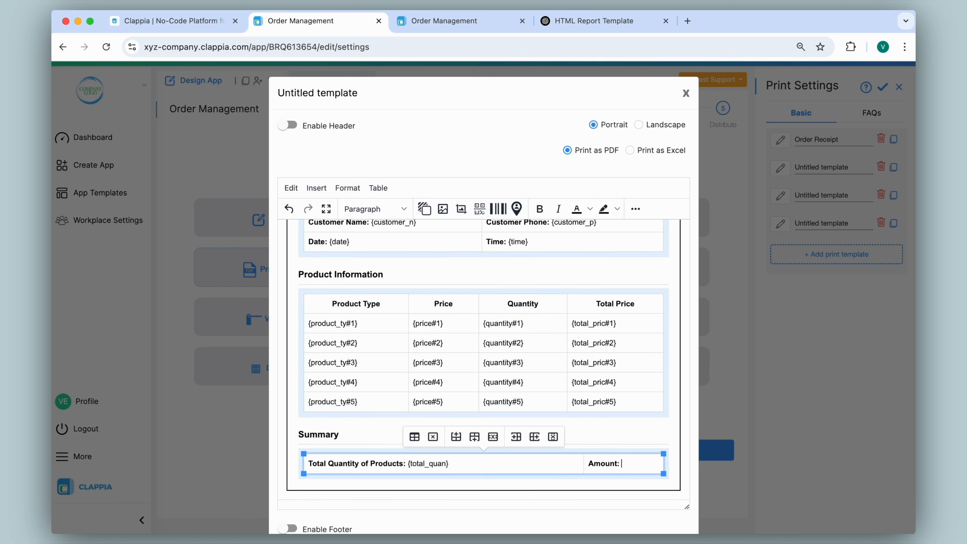
pyautogui.click(623, 486)
pyautogui.scroll(-2, 639, 510)
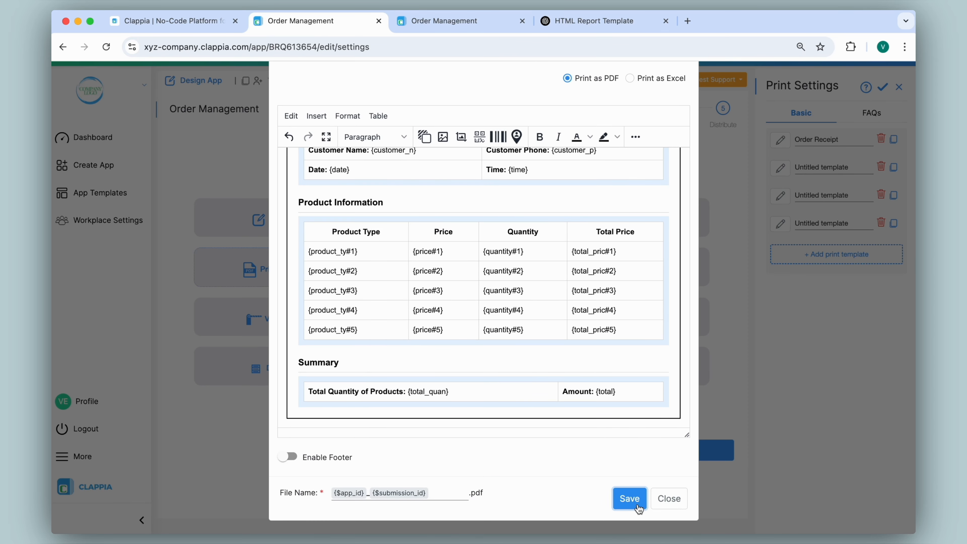
pyautogui.click(629, 499)
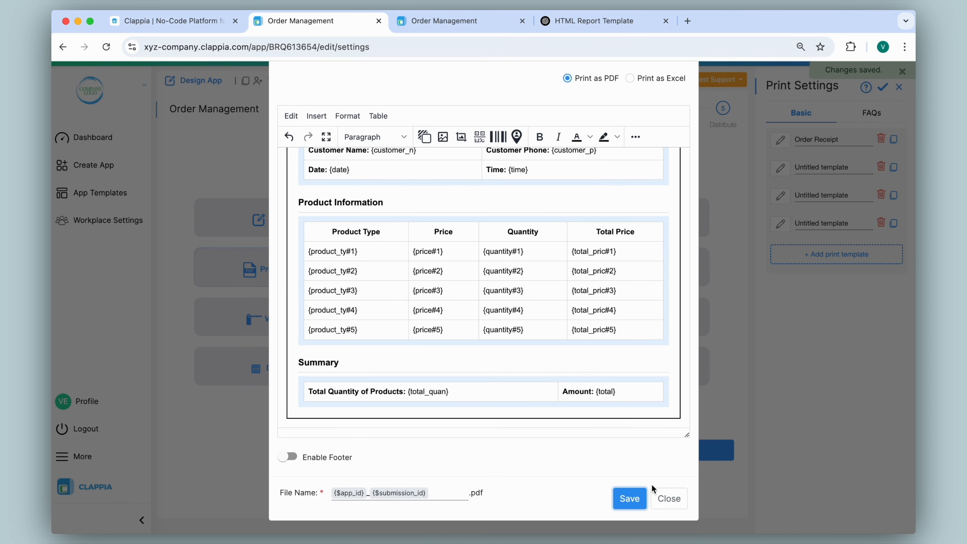
pyautogui.click(671, 499)
# - Rename the last untitled print template as Order Confirmation Receipt
pyautogui.tripleClick(849, 223)
pyautogui.write('Order Confirmation Receipt')
pyautogui.click(843, 299)
# - Fill in Store Information on the app's order form with Store 2, the customer's name and phone number, and the current date and time
pyautogui.click(308, 81)
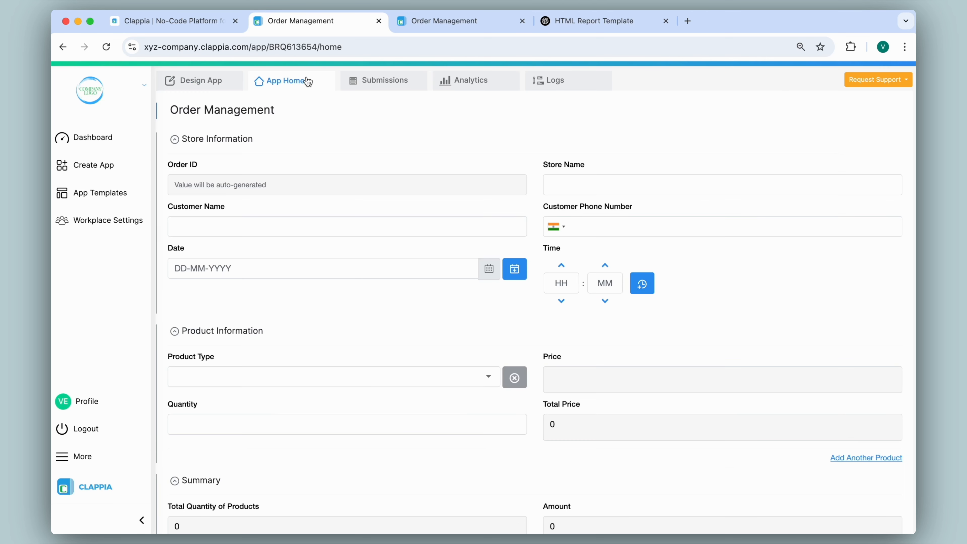
pyautogui.click(623, 186)
pyautogui.write('Store 2')
pyautogui.press('Tab')
pyautogui.write('Aditi')
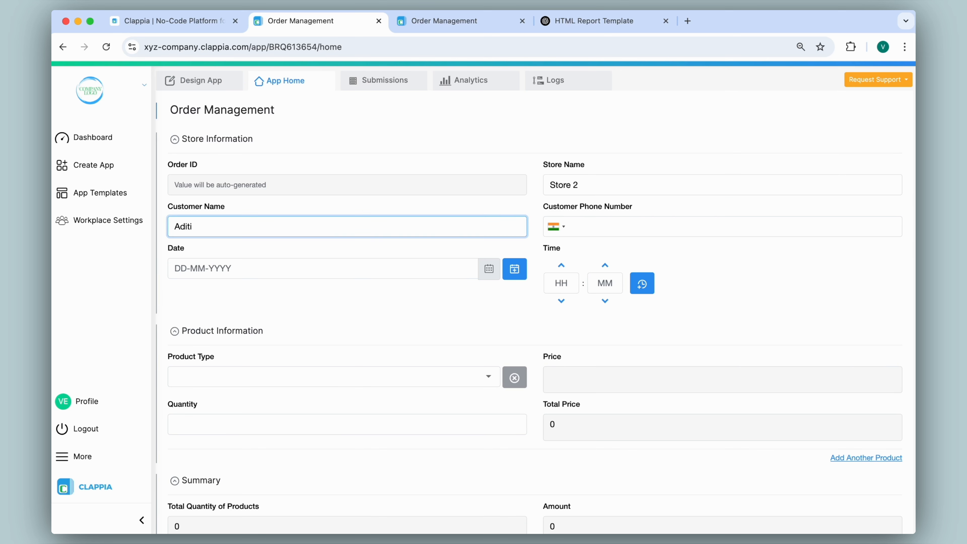
pyautogui.press('Tab')
pyautogui.write('1234567890')
pyautogui.click(514, 269)
pyautogui.click(643, 284)
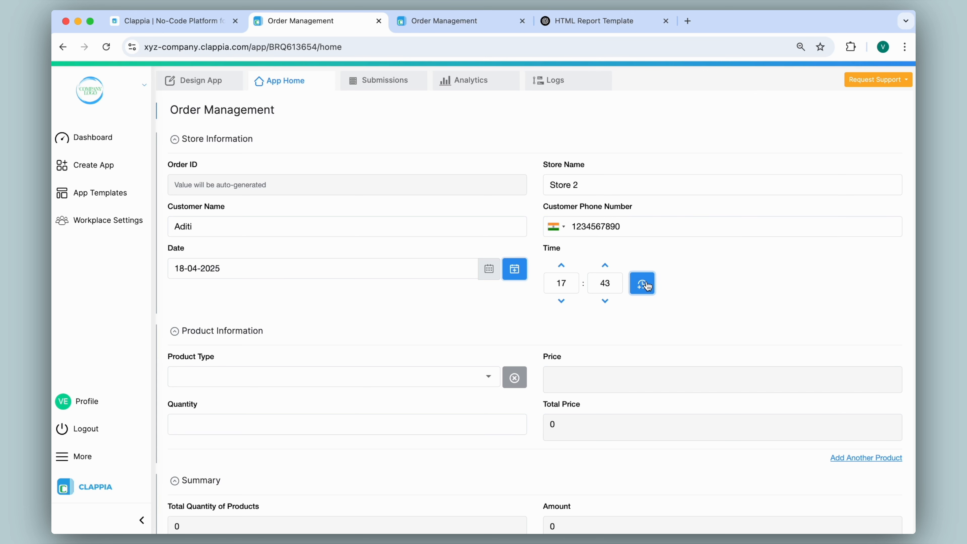
# - Add Product 1 and Product 2 to the order with a quantity of 2 each, and submit the form
pyautogui.scroll(-3, 487, 321)
pyautogui.click(485, 285)
pyautogui.click(481, 316)
pyautogui.write('2')
pyautogui.click(842, 366)
pyautogui.click(442, 422)
pyautogui.click(430, 350)
pyautogui.click(419, 416)
pyautogui.write('2')
pyautogui.scroll(-3, 417, 404)
pyautogui.click(416, 403)
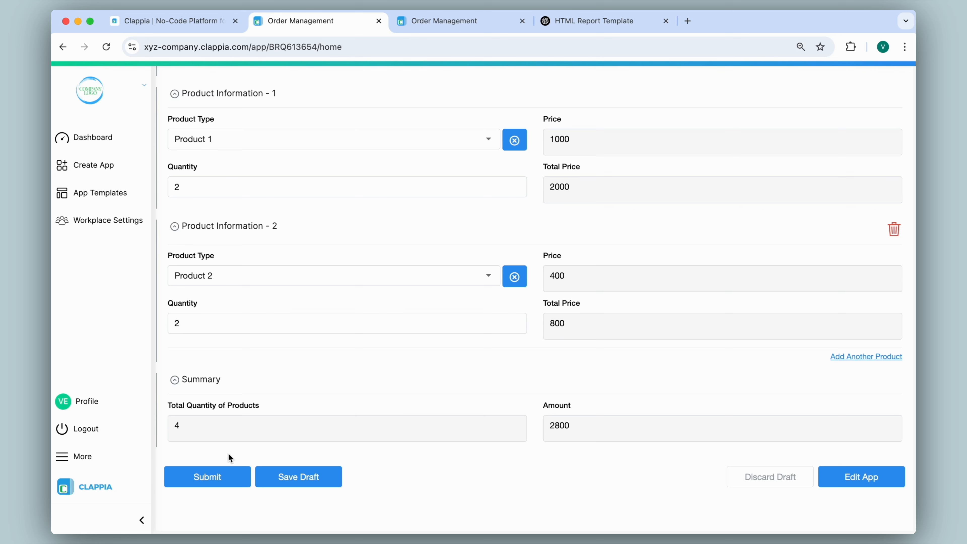
pyautogui.click(216, 477)
# - Open the new Store 2 order in the app's submissions and review its details
pyautogui.click(365, 86)
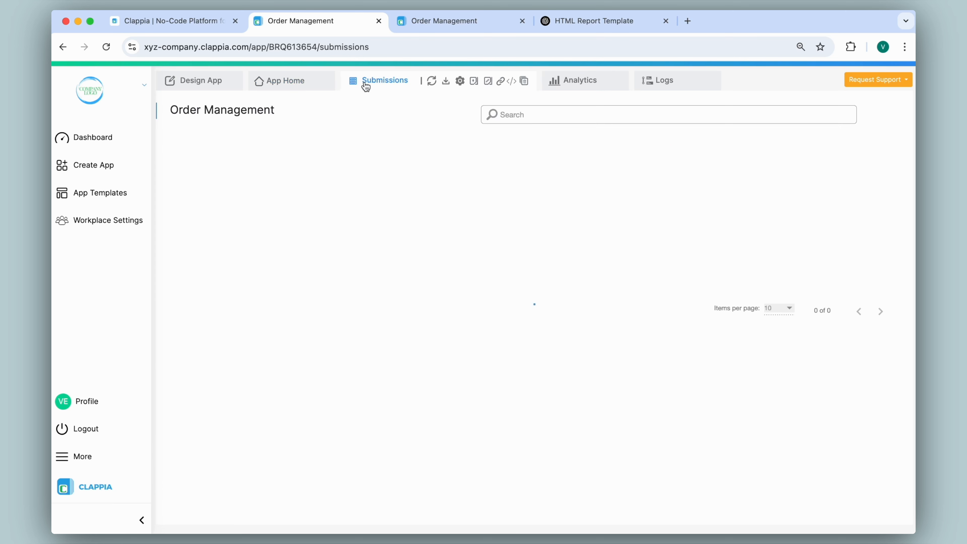
pyautogui.click(327, 180)
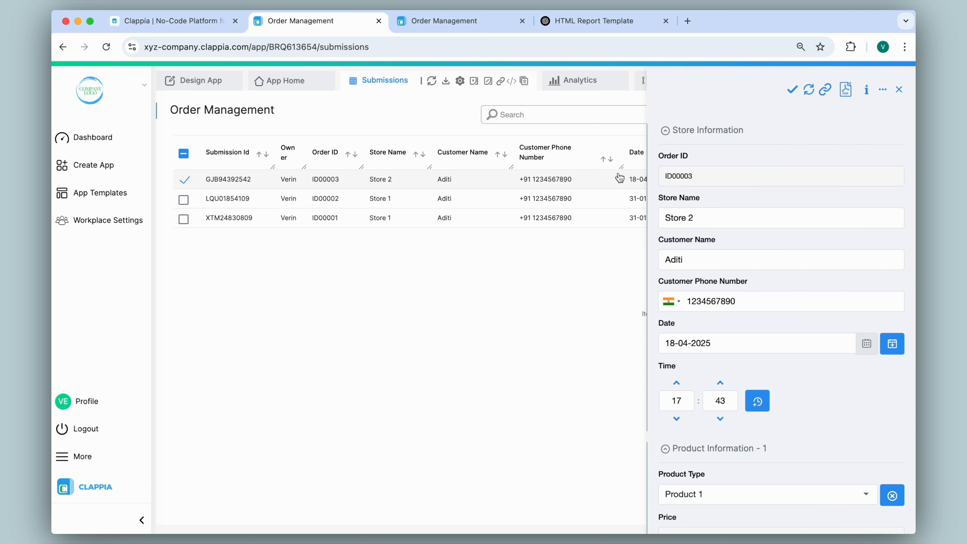
pyautogui.scroll(-6, 770, 189)
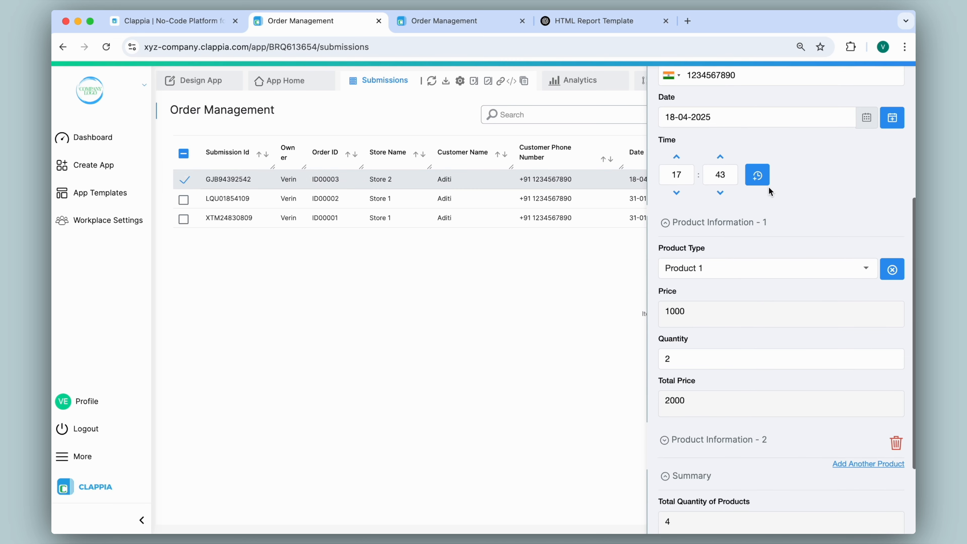
pyautogui.scroll(-3, 769, 187)
pyautogui.scroll(10, 769, 186)
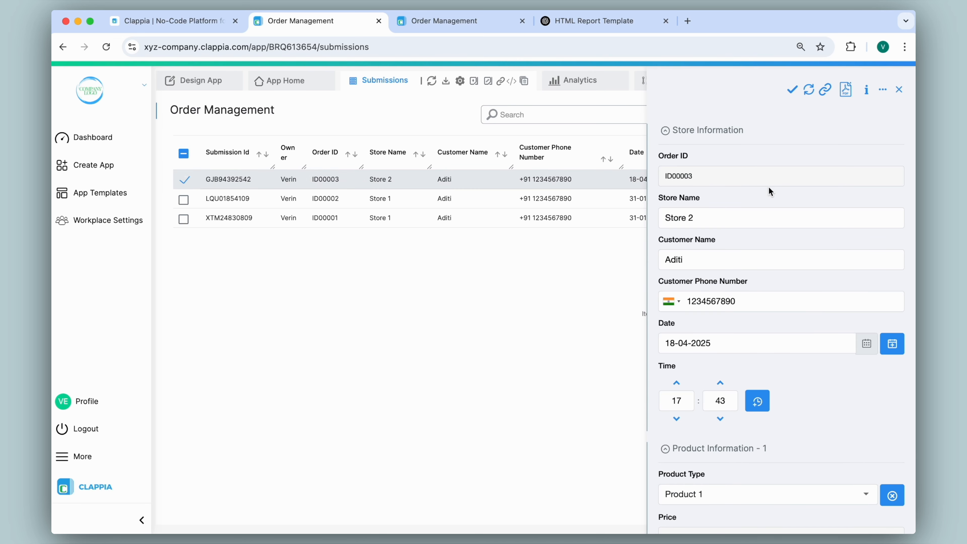
# - Preview the submission's printout with the Order Confirmation Receipt template, and close the preview and the submission details
pyautogui.click(846, 95)
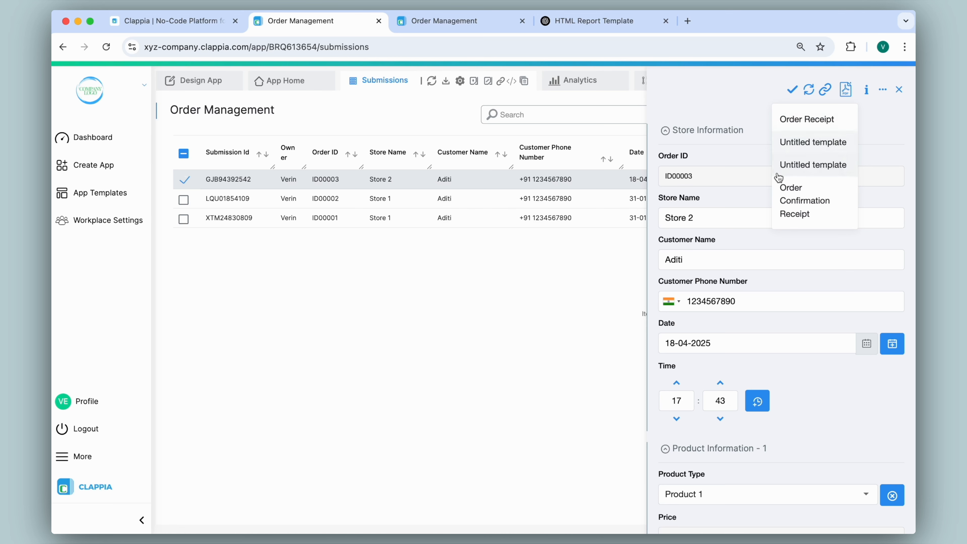
pyautogui.click(801, 211)
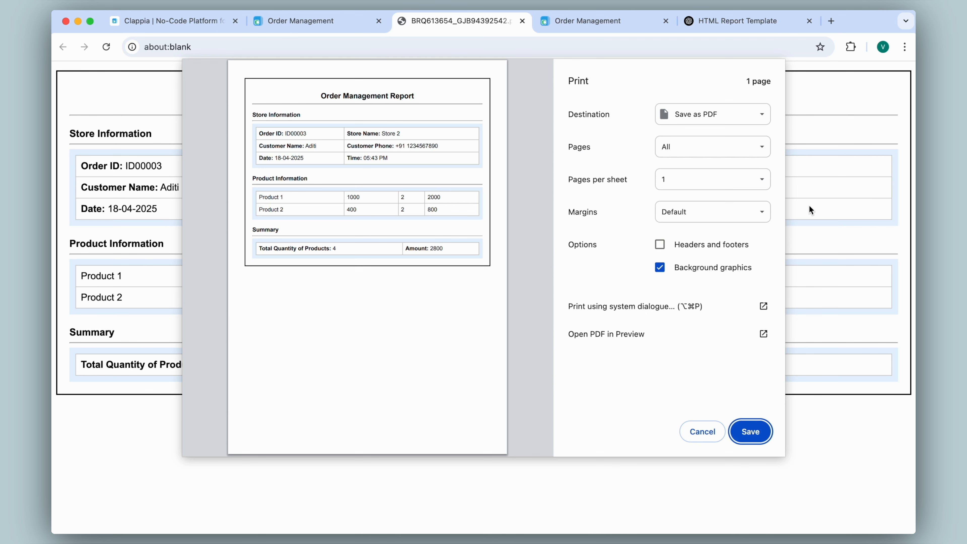
pyautogui.click(523, 22)
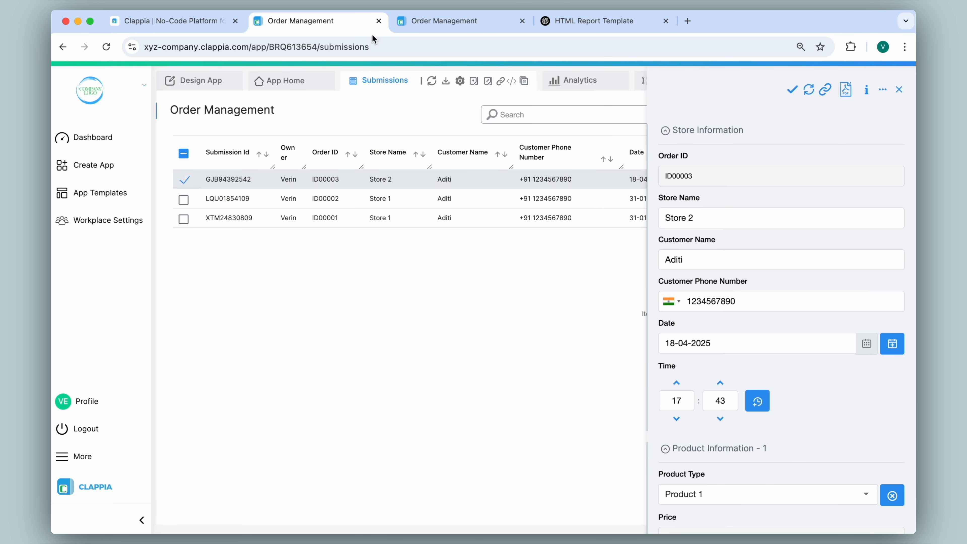
pyautogui.click(899, 89)
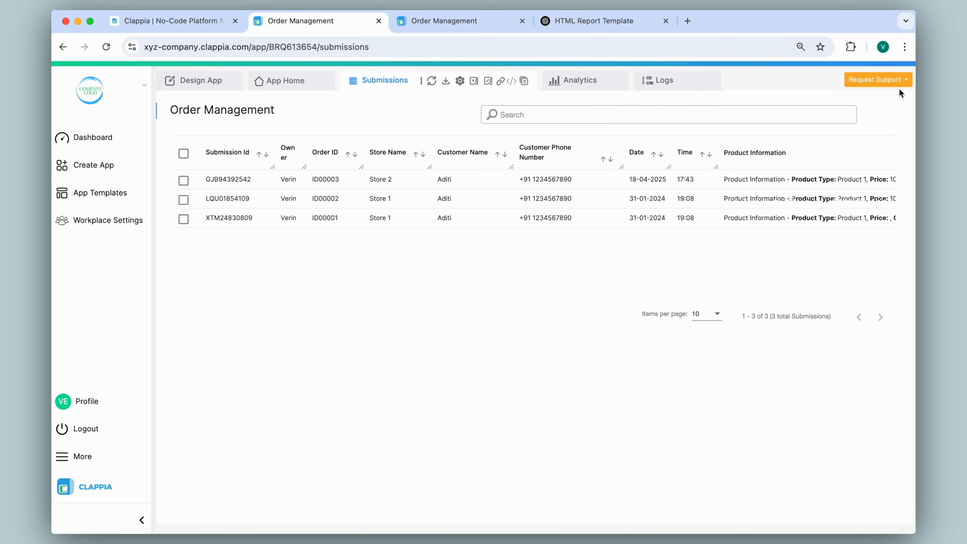